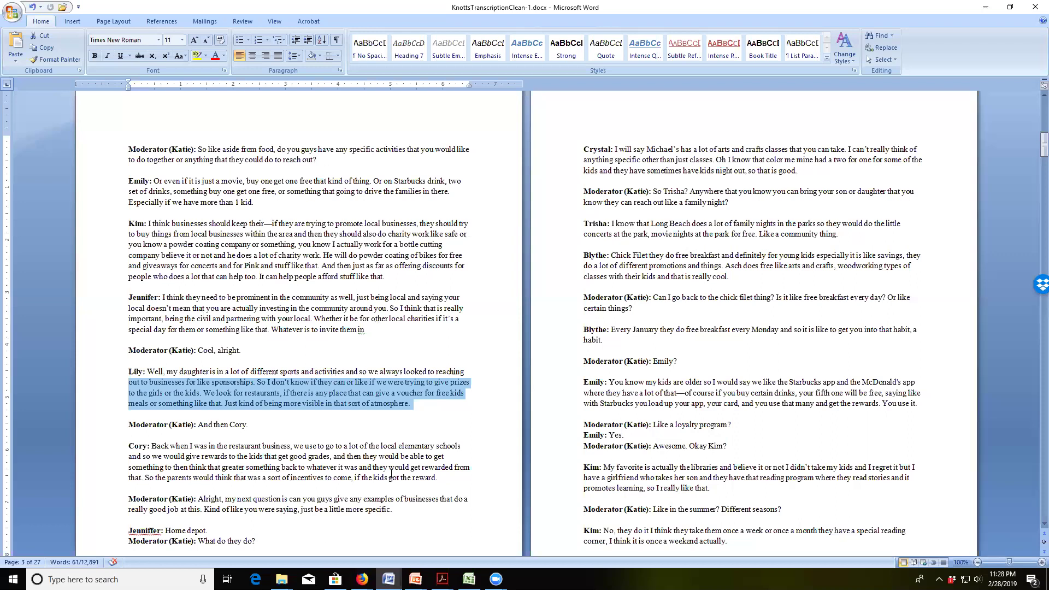
# Step: Scroll the transcript back up to the moderator's welcome on the first page
pyautogui.scroll(8, 688, 364)
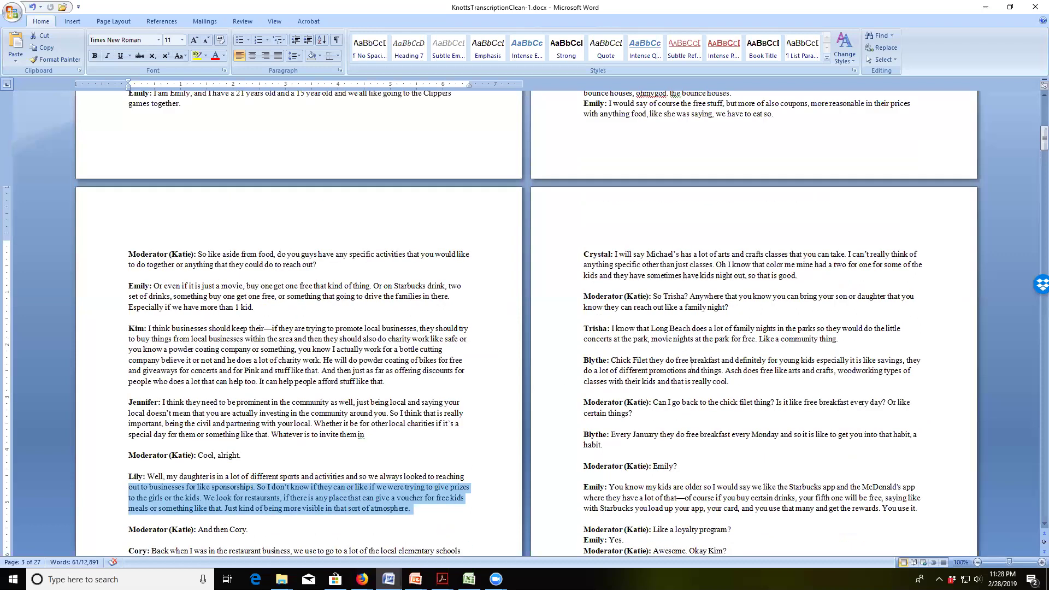
pyautogui.scroll(10, 689, 364)
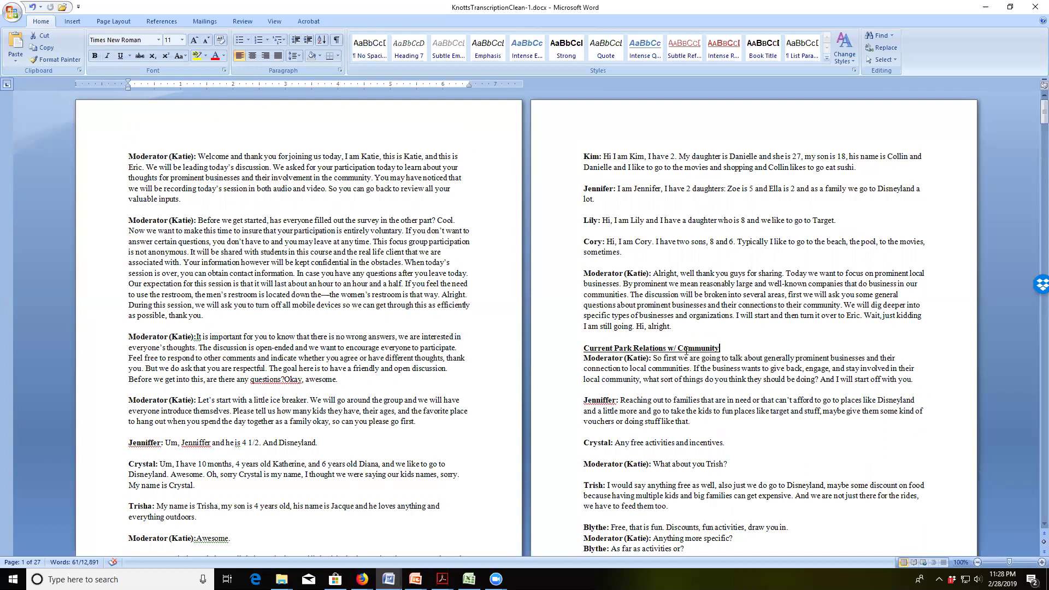
pyautogui.moveTo(687, 351); pyautogui.dragTo(585, 349)
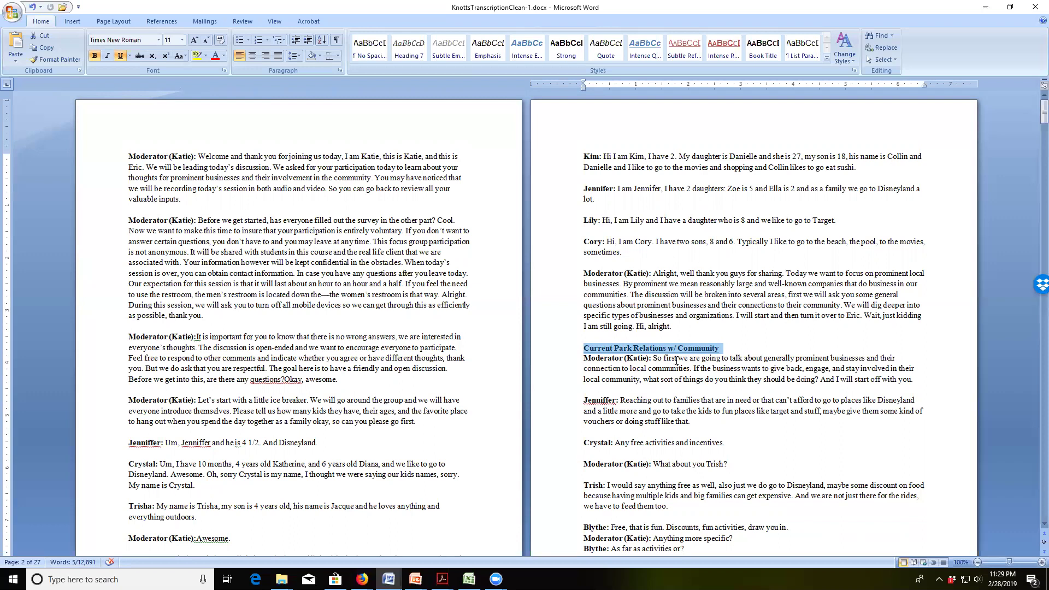
pyautogui.click(702, 348)
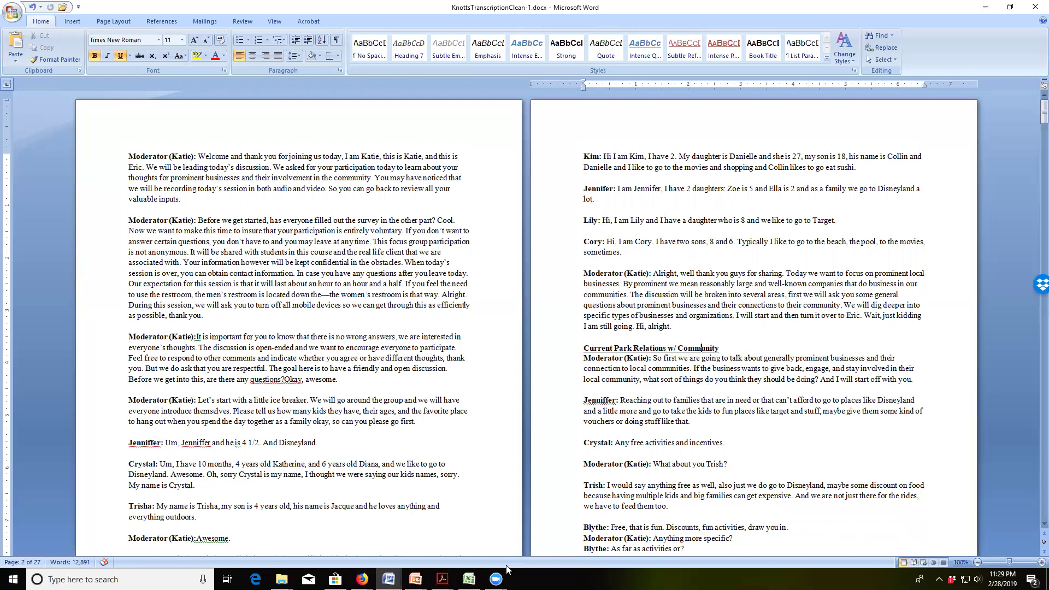
# Step: Bring the Document2 outline with the four theme headings to the front
pyautogui.moveTo(389, 580)
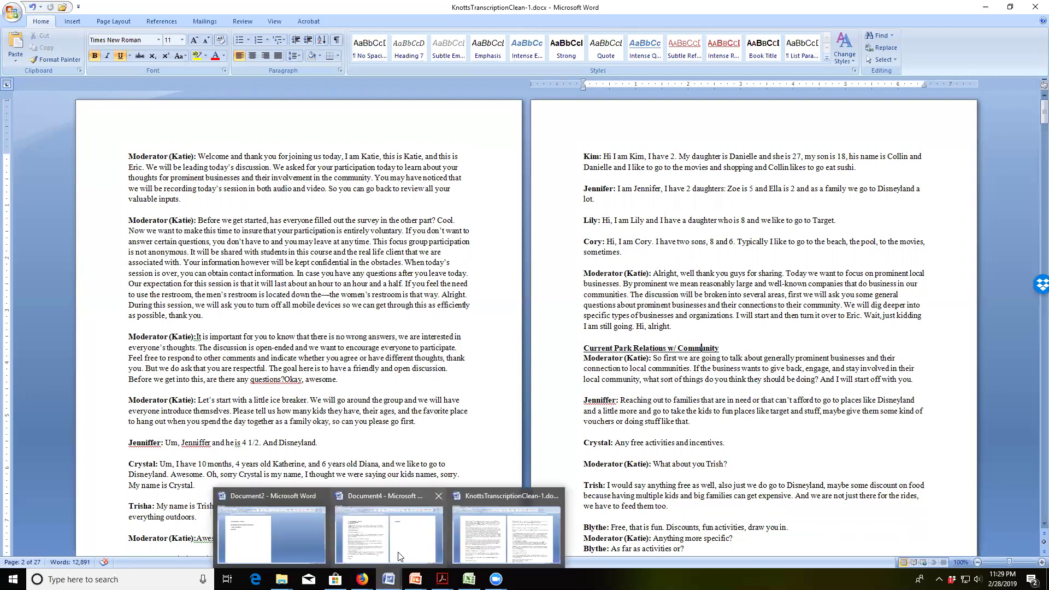
pyautogui.moveTo(400, 554)
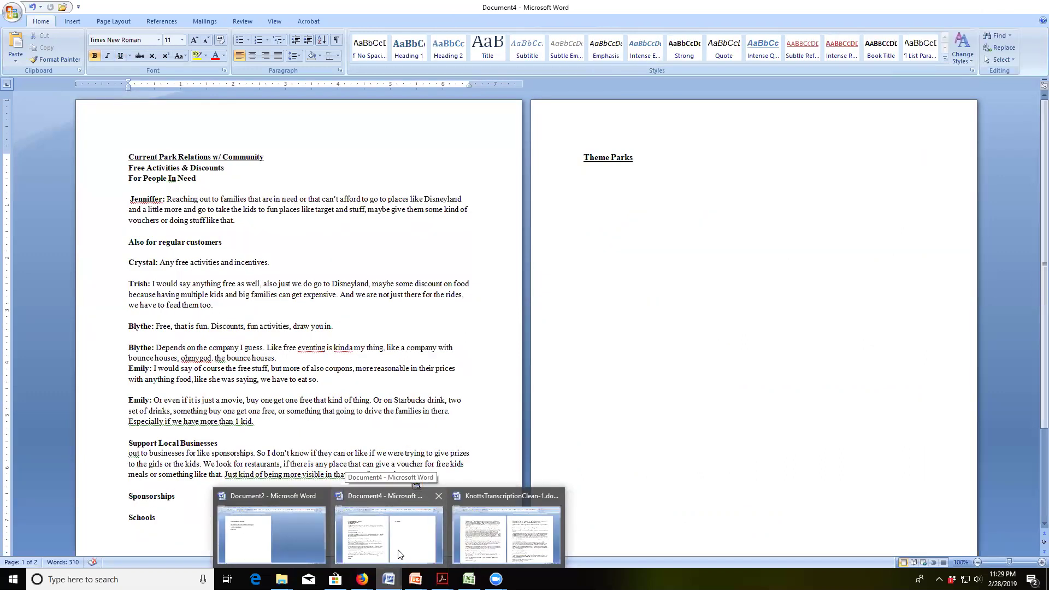
pyautogui.click(294, 498)
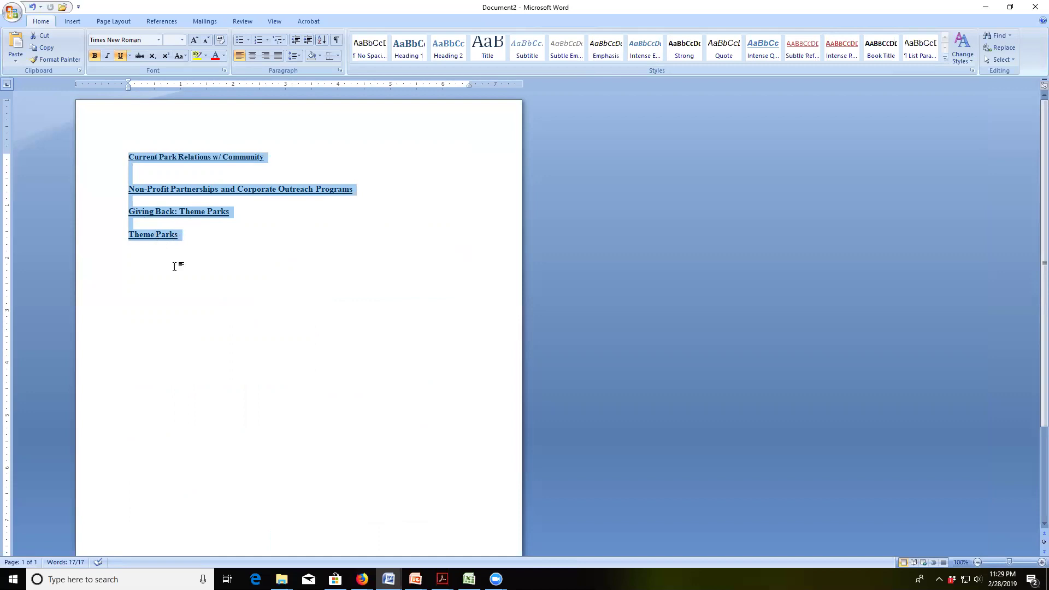
# Step: Select the moderator's giving-back question in the transcript, then bring up Document4
pyautogui.click(389, 578)
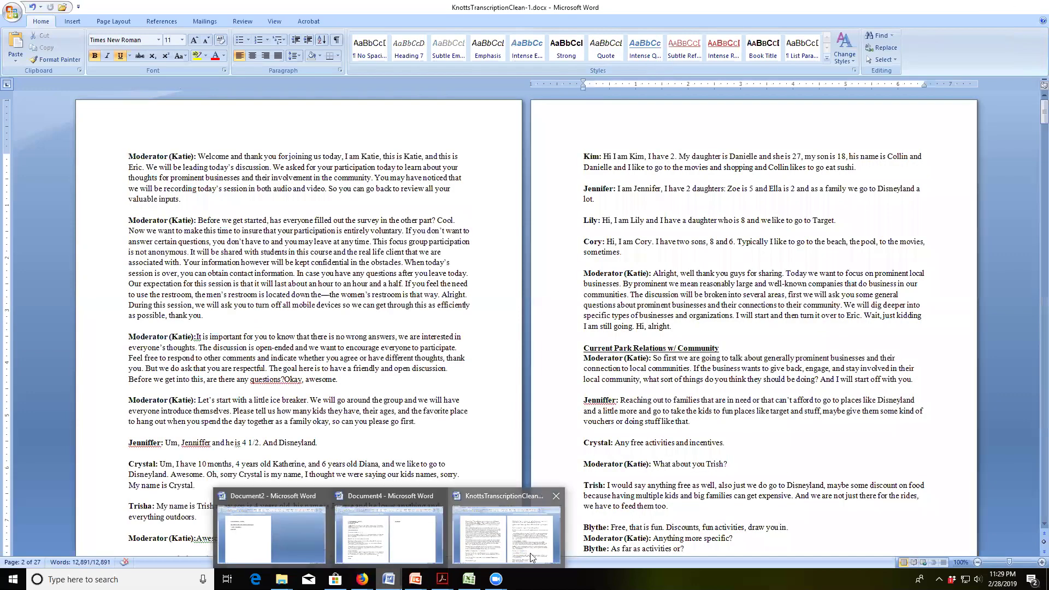
pyautogui.click(530, 557)
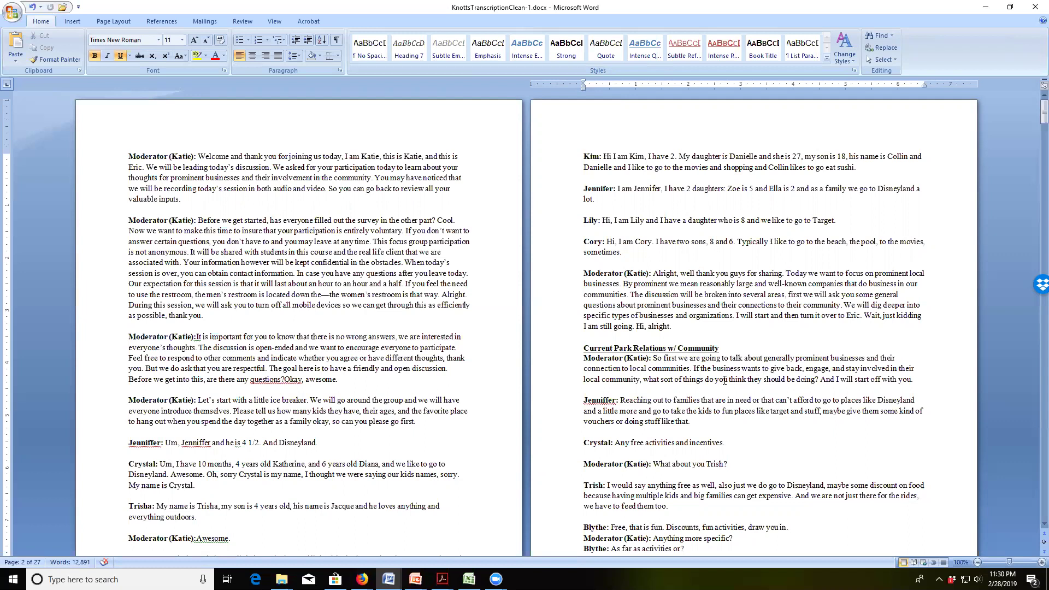
pyautogui.scroll(-3, 724, 380)
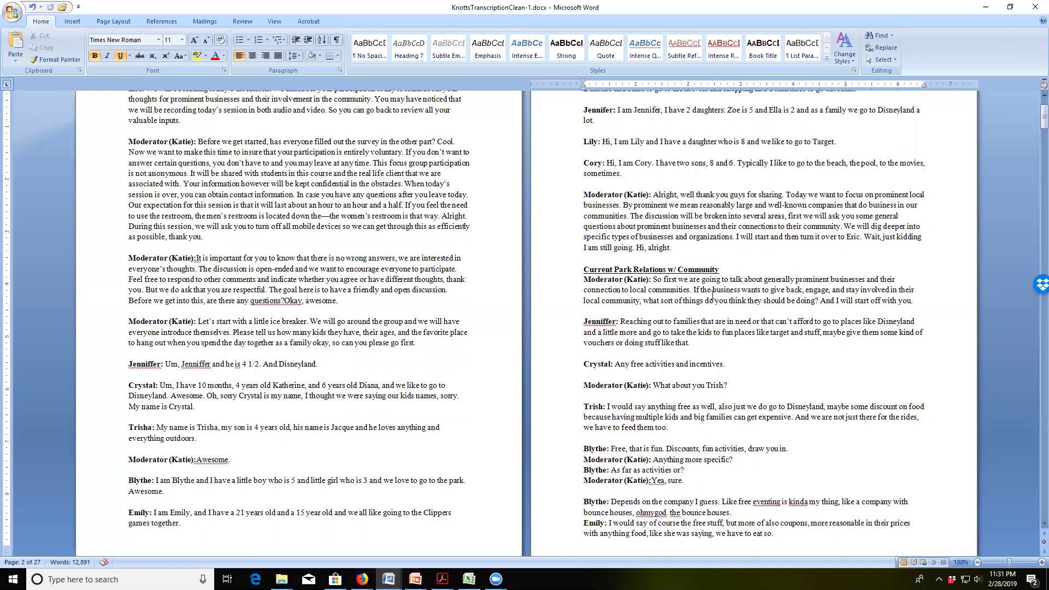
pyautogui.moveTo(710, 294); pyautogui.dragTo(787, 302)
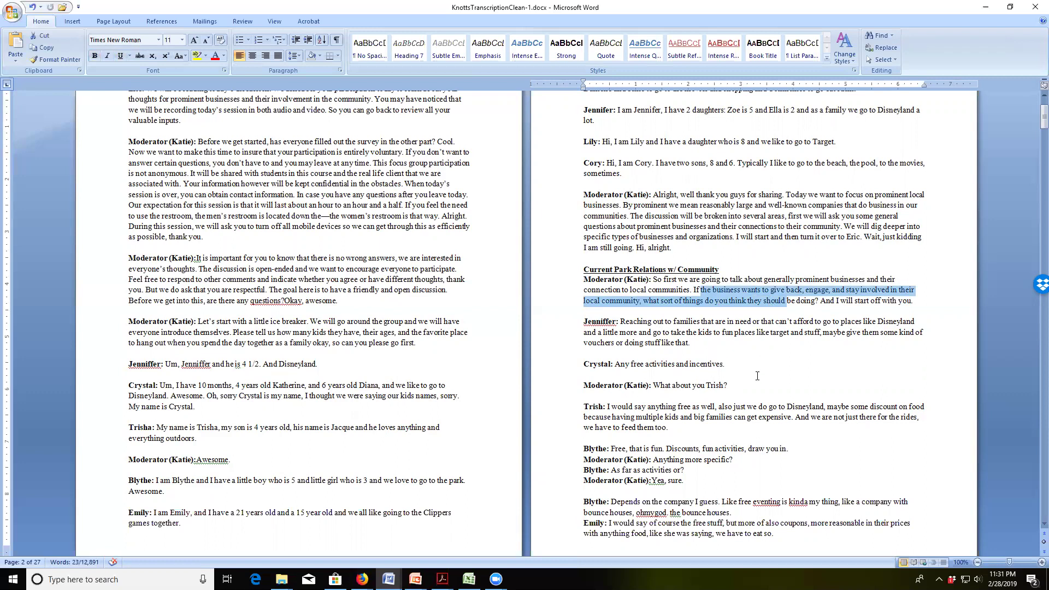
pyautogui.click(389, 579)
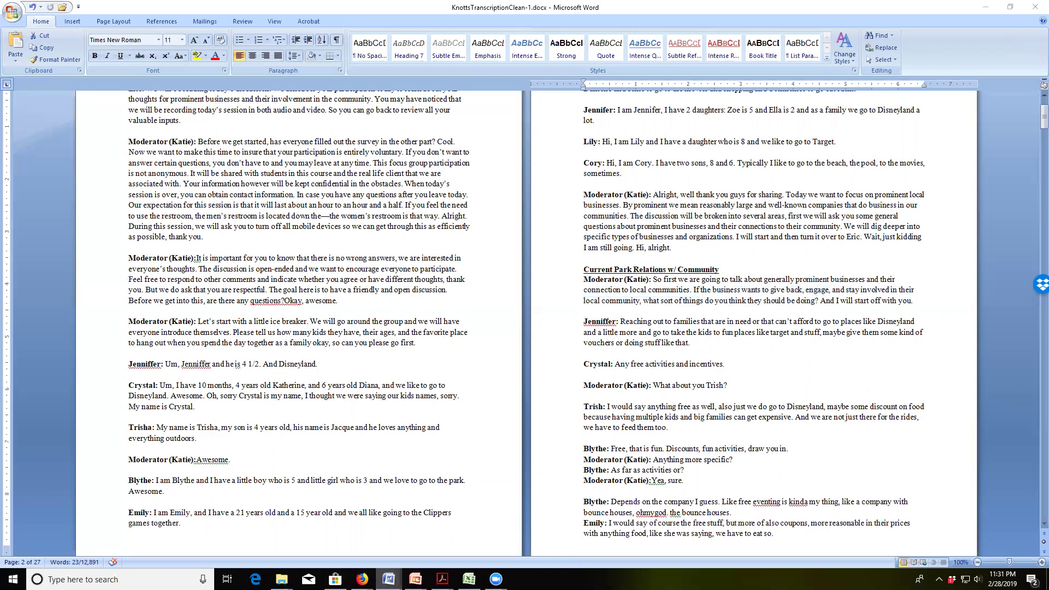
pyautogui.click(375, 557)
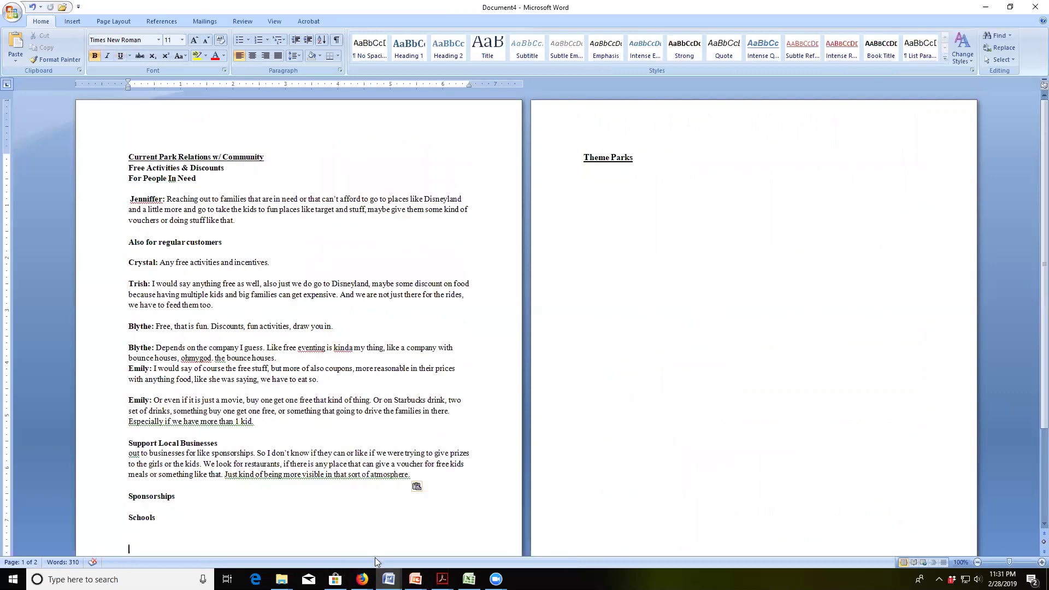
# Step: Add the bold question 'What should companies do to give back to the community?' under the first heading
pyautogui.moveTo(388, 579)
pyautogui.click(249, 531)
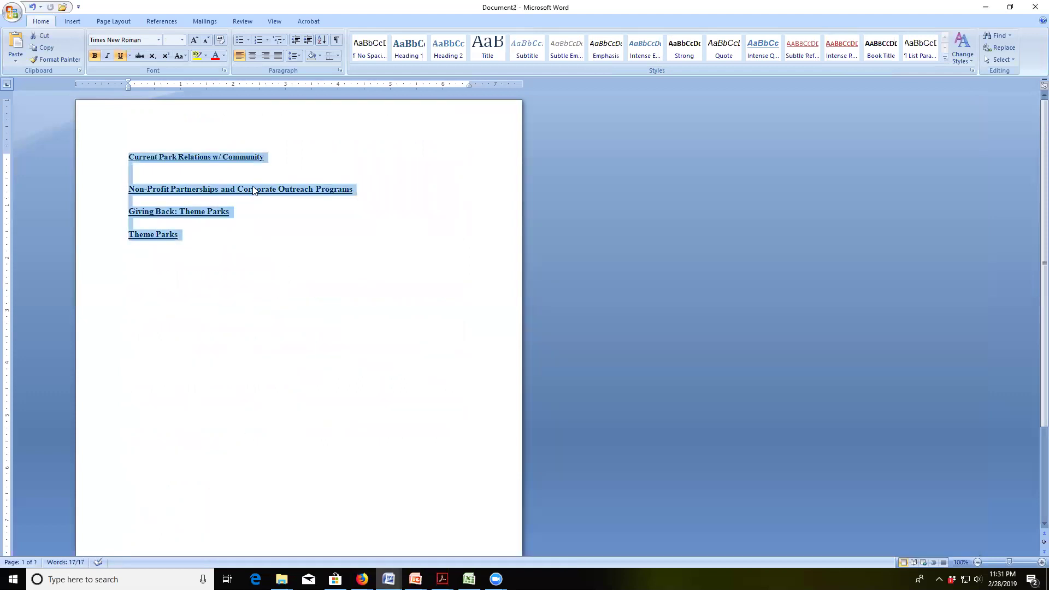
pyautogui.click(183, 171)
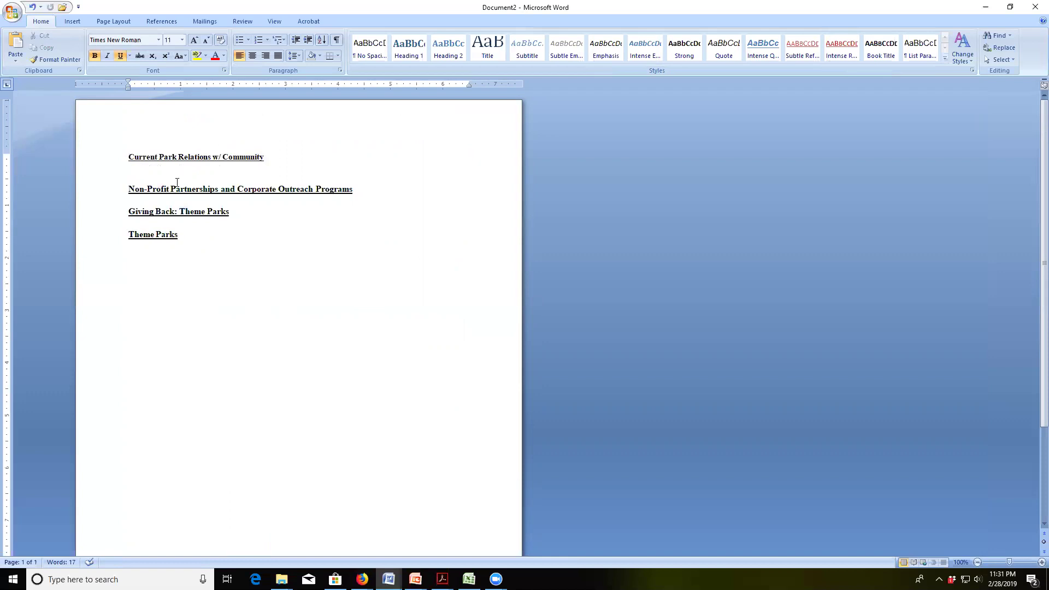
pyautogui.write('Wikip')
pyautogui.press('BackSpace')
pyautogui.press('BackSpace')
pyautogui.press('BackSpace')
pyautogui.press('BackSpace')
pyautogui.press('BackSpace')
pyautogui.click(95, 56)
pyautogui.write('What should companies do to gi')
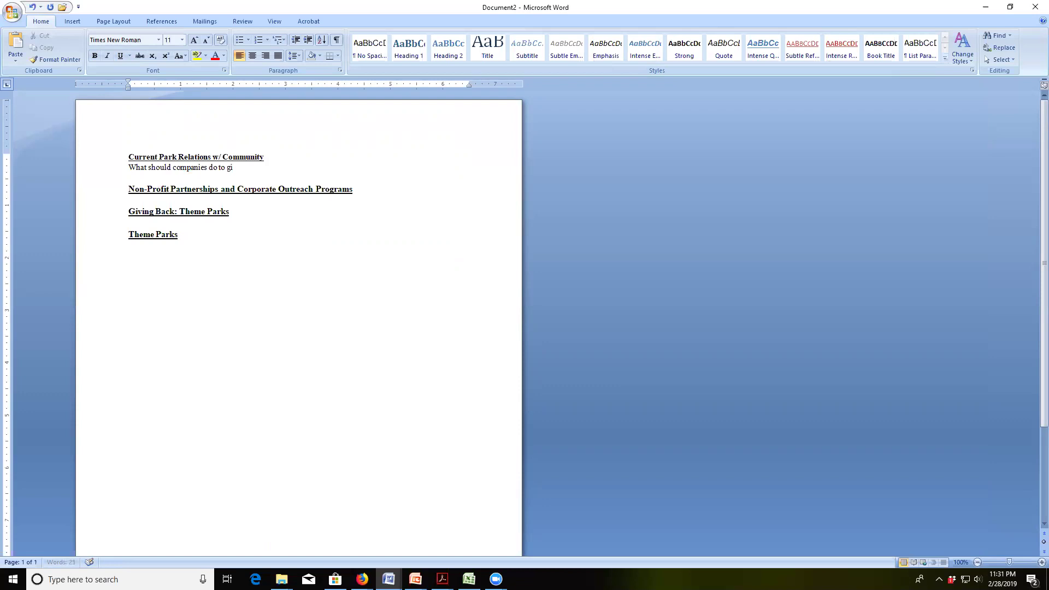
pyautogui.write('ve back to the community?')
pyautogui.press('Return')
pyautogui.press('Return')
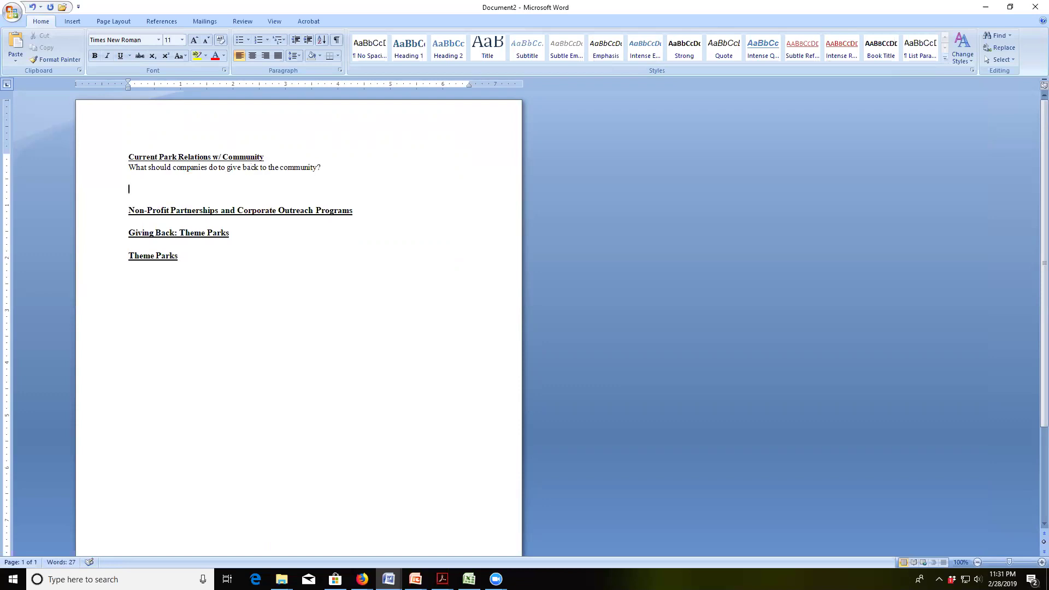
pyautogui.moveTo(330, 166); pyautogui.dragTo(129, 167)
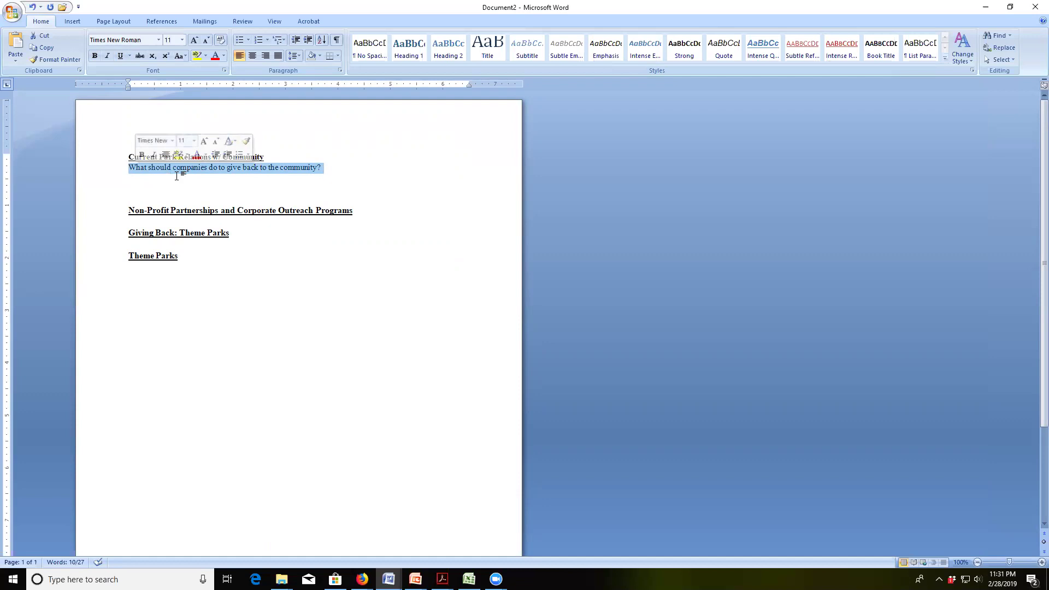
pyautogui.click(95, 56)
# Step: Add the bold sub-theme label 'Free Services and Actitivies' below the question
pyautogui.click(140, 188)
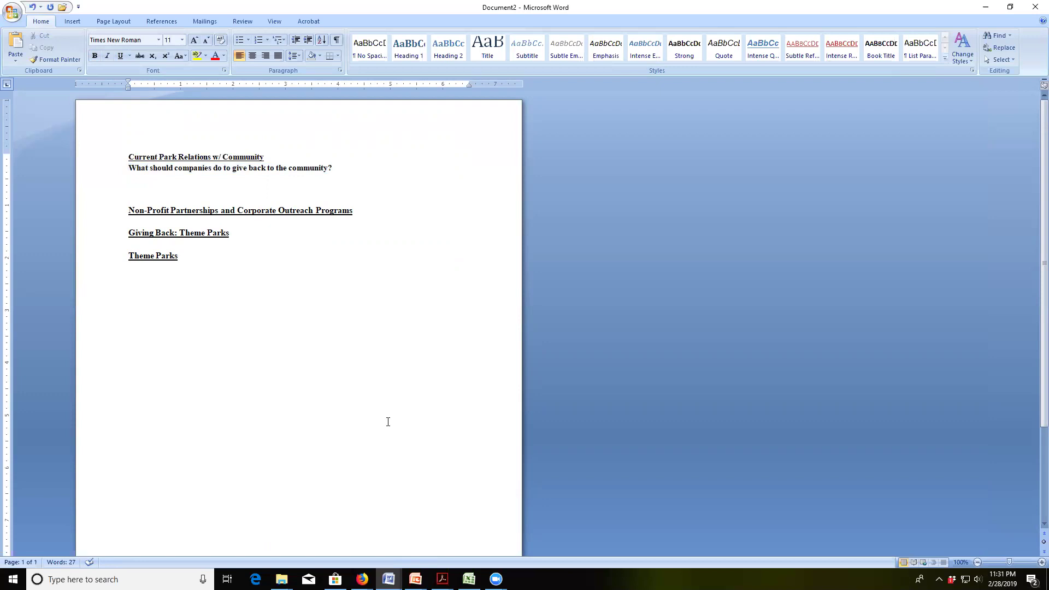
pyautogui.write('Free Actitivies')
pyautogui.click(144, 189)
pyautogui.write('Services and Activities')
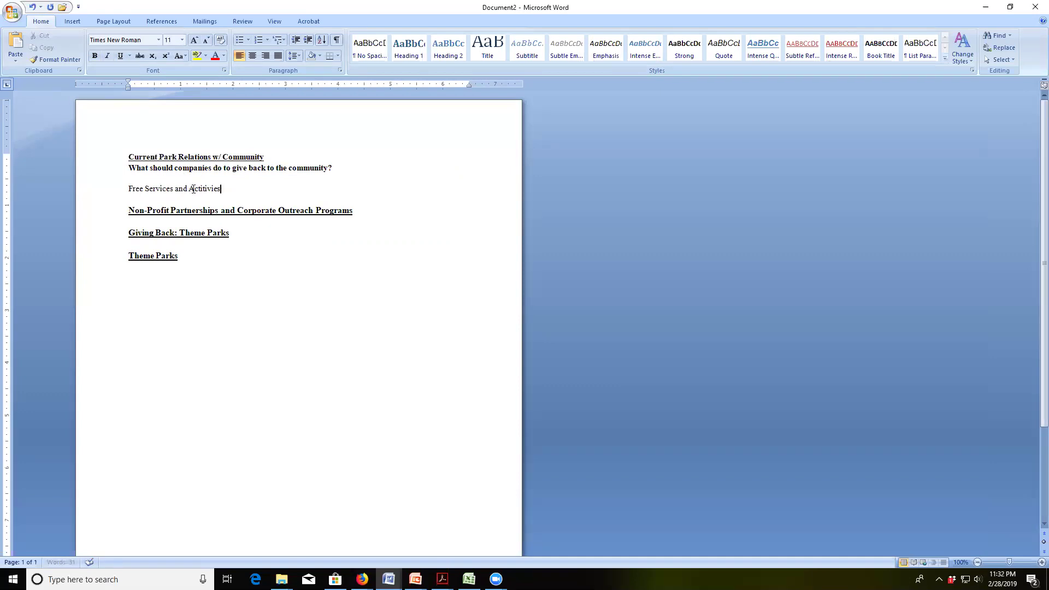
pyautogui.moveTo(220, 189); pyautogui.dragTo(127, 189)
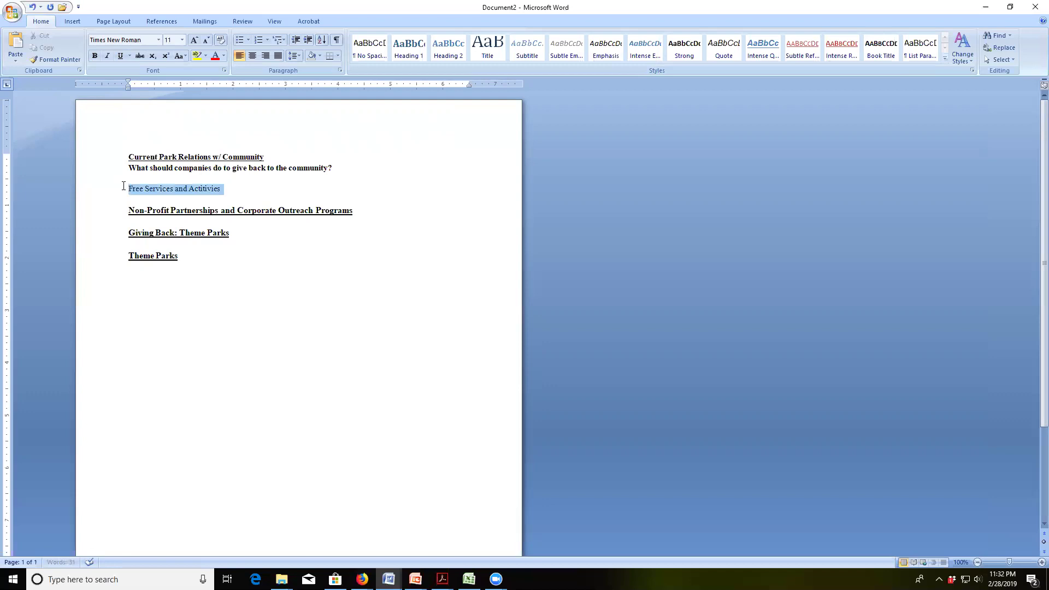
pyautogui.click(94, 57)
pyautogui.click(496, 579)
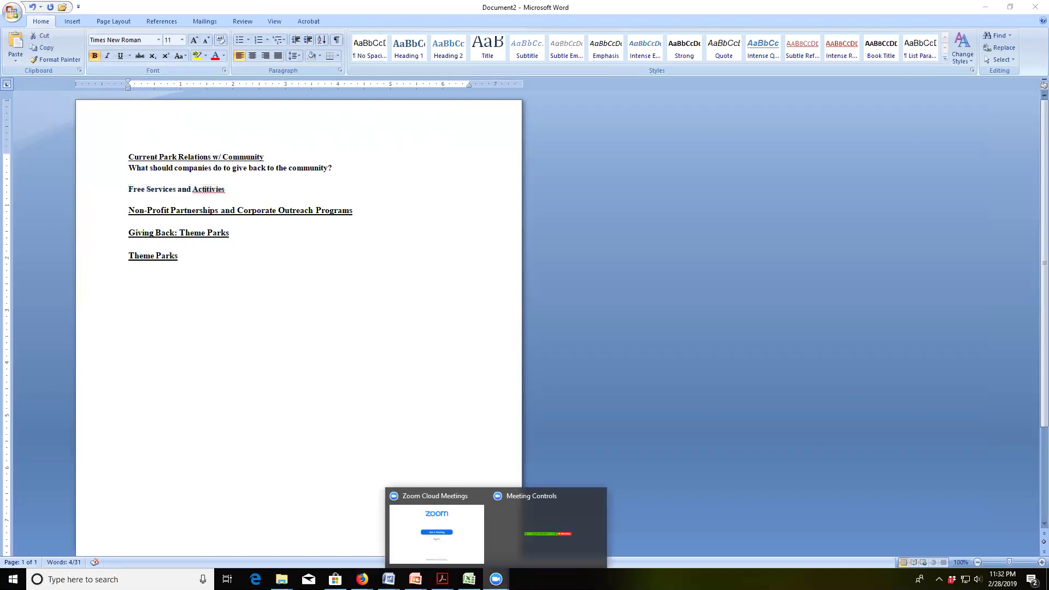
# Step: Paste the participant quote about reaching out to families under the sub-theme label
pyautogui.moveTo(388, 580)
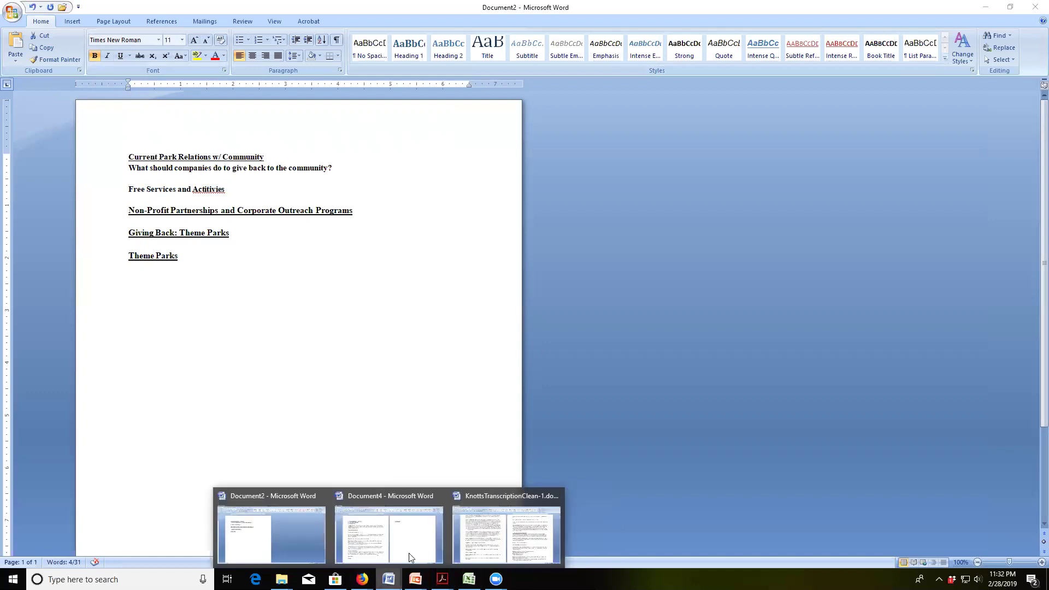
pyautogui.click(512, 538)
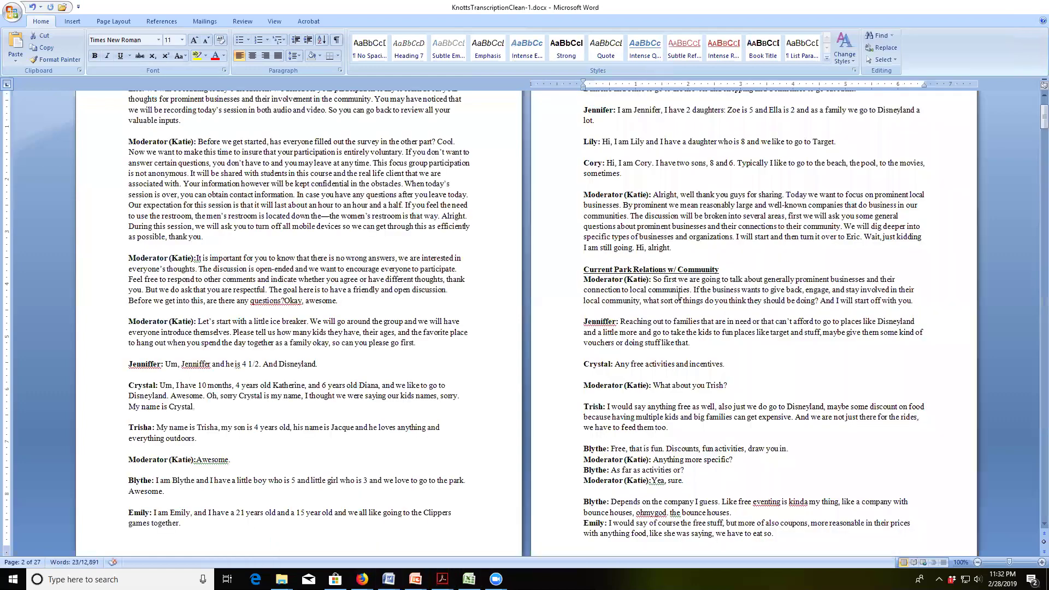
pyautogui.click(765, 313)
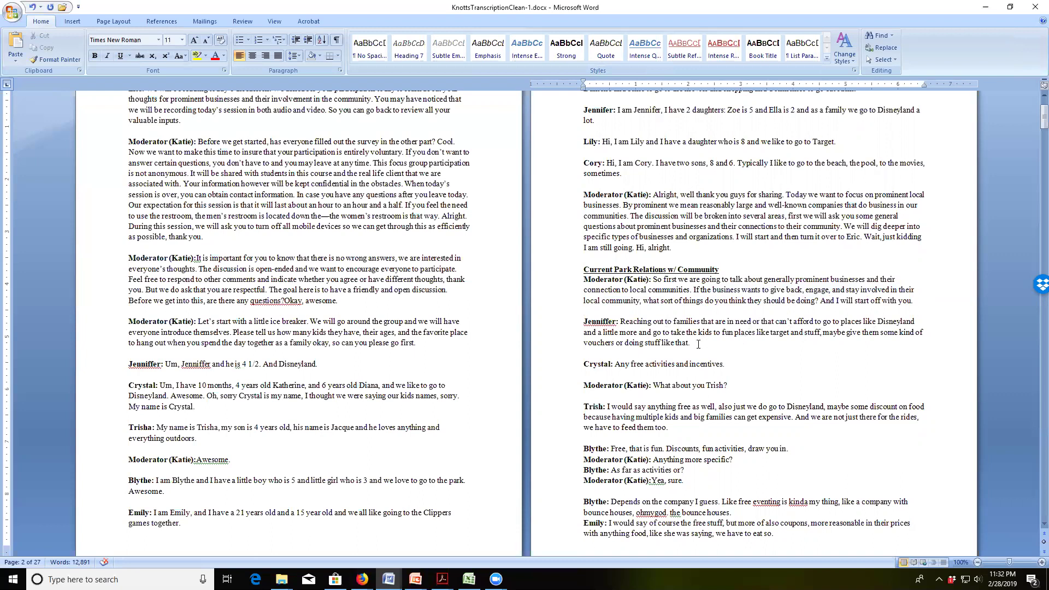
pyautogui.moveTo(698, 344); pyautogui.dragTo(584, 323)
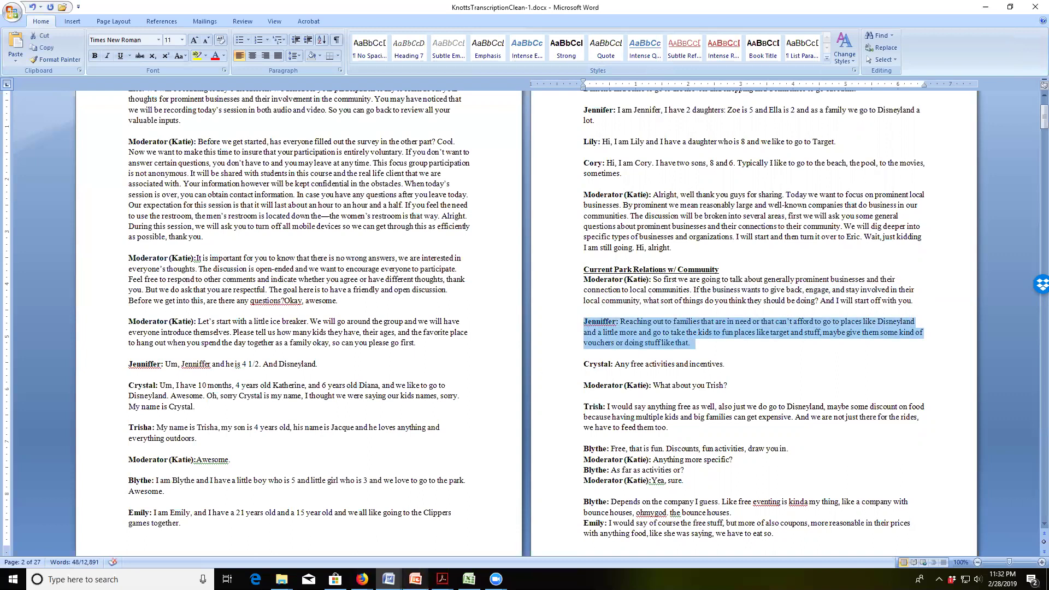
pyautogui.click(389, 579)
pyautogui.click(269, 529)
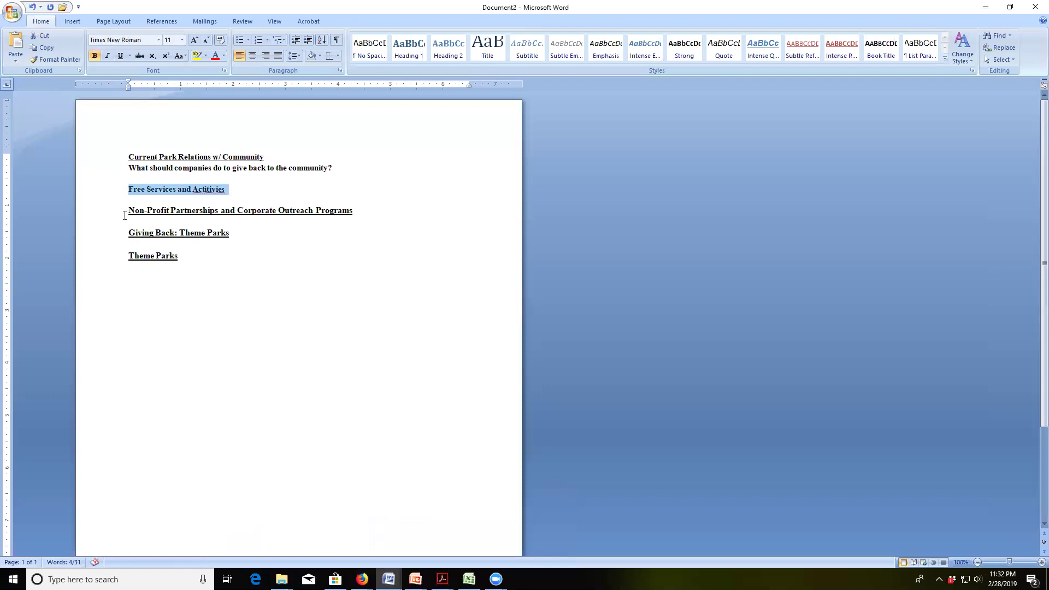
pyautogui.click(125, 214)
pyautogui.press('Return')
pyautogui.press('Return')
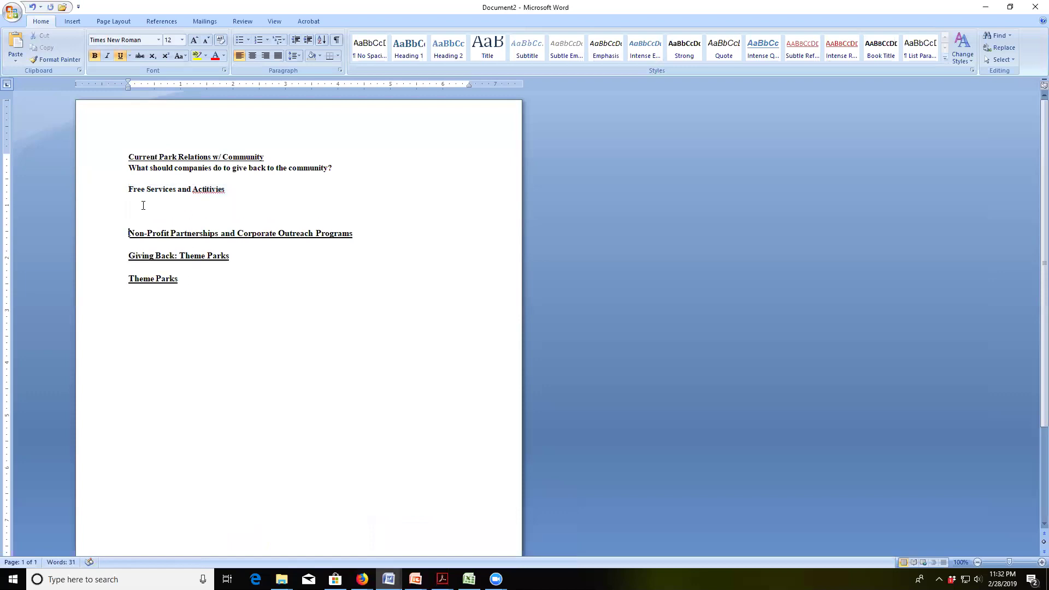
pyautogui.press('Return')
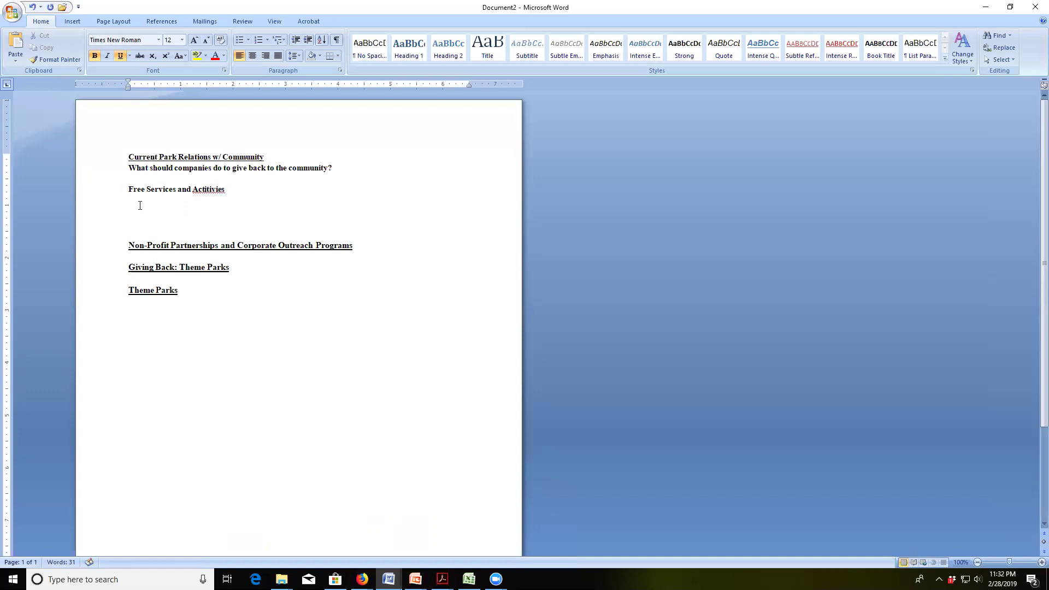
pyautogui.write('Jennifer: Reaching out to families that are in need or that can’t afford to go to places like Disneyland and a little more and go to take the kids to fun places like target and stuff, maybe give them some kind of vouchers or doing stuff like that.')
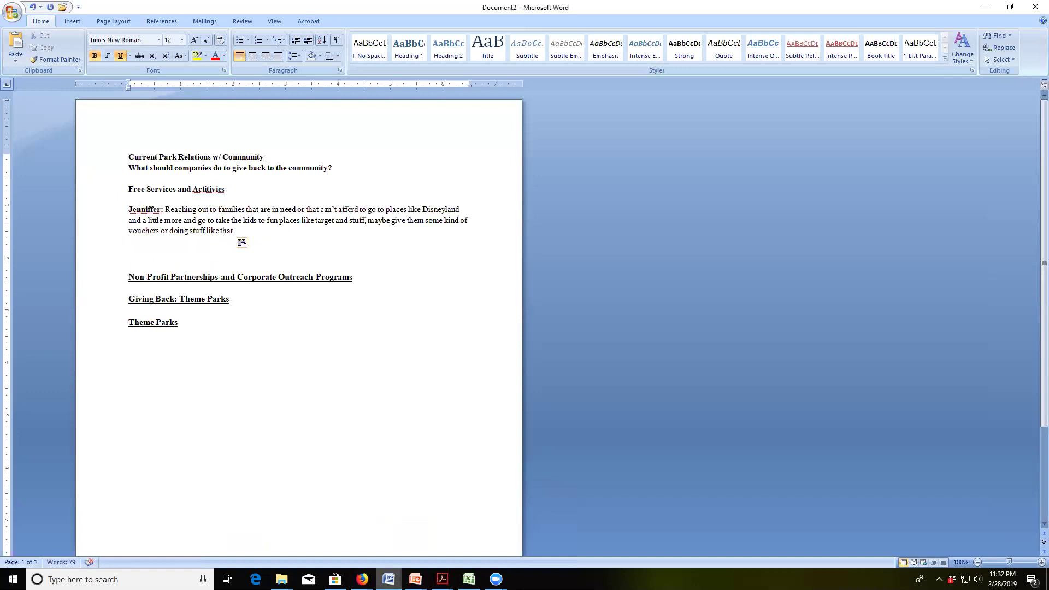
# Step: Paste the free activities and incentives quote below the first quote
pyautogui.moveTo(388, 579)
pyautogui.click(484, 547)
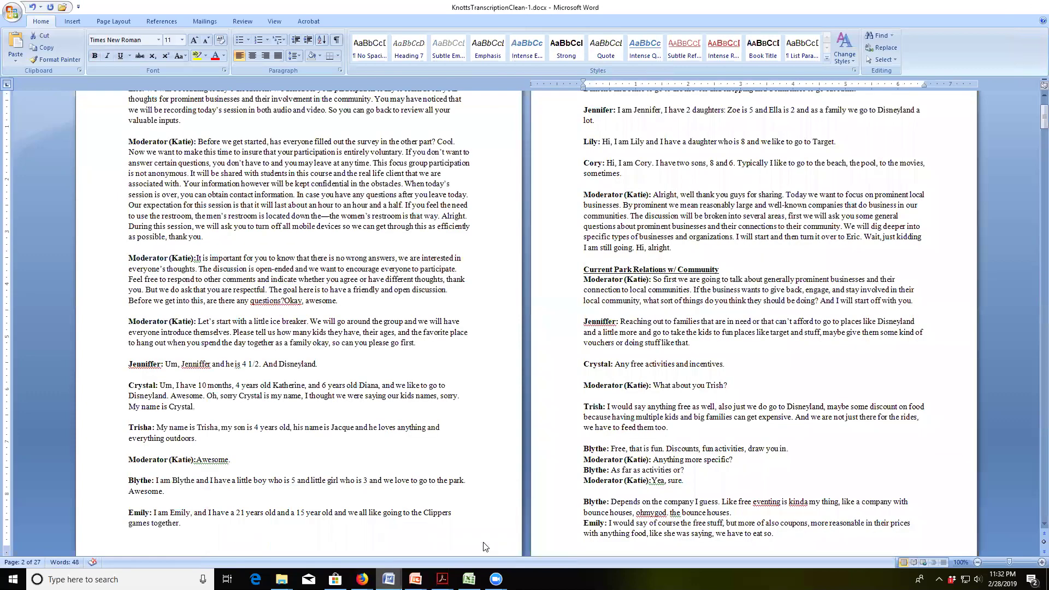
pyautogui.moveTo(726, 364); pyautogui.dragTo(538, 371)
pyautogui.hotkey('ctrl', 'c')
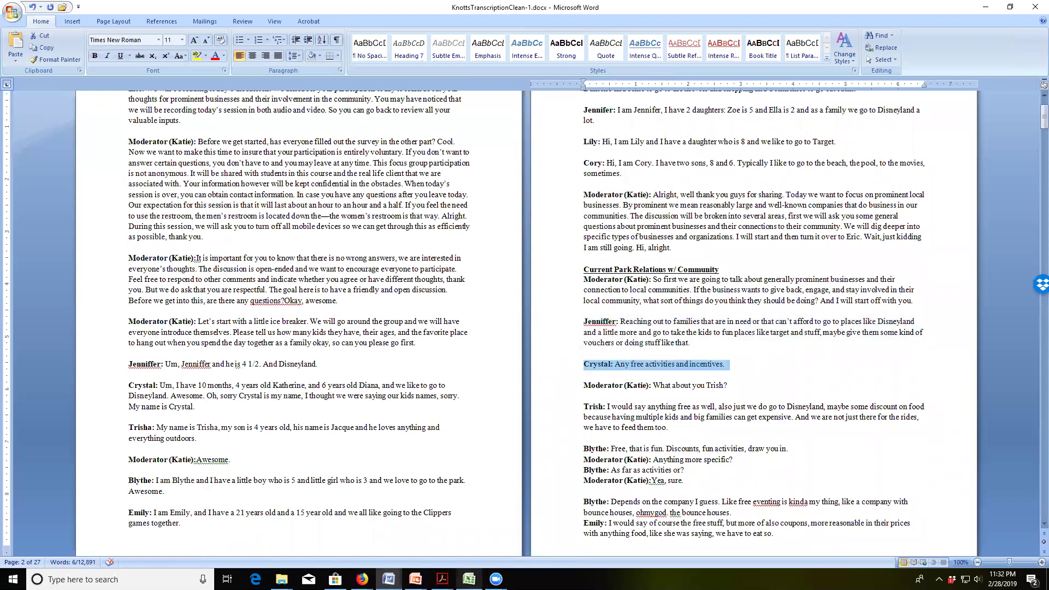
pyautogui.click(388, 578)
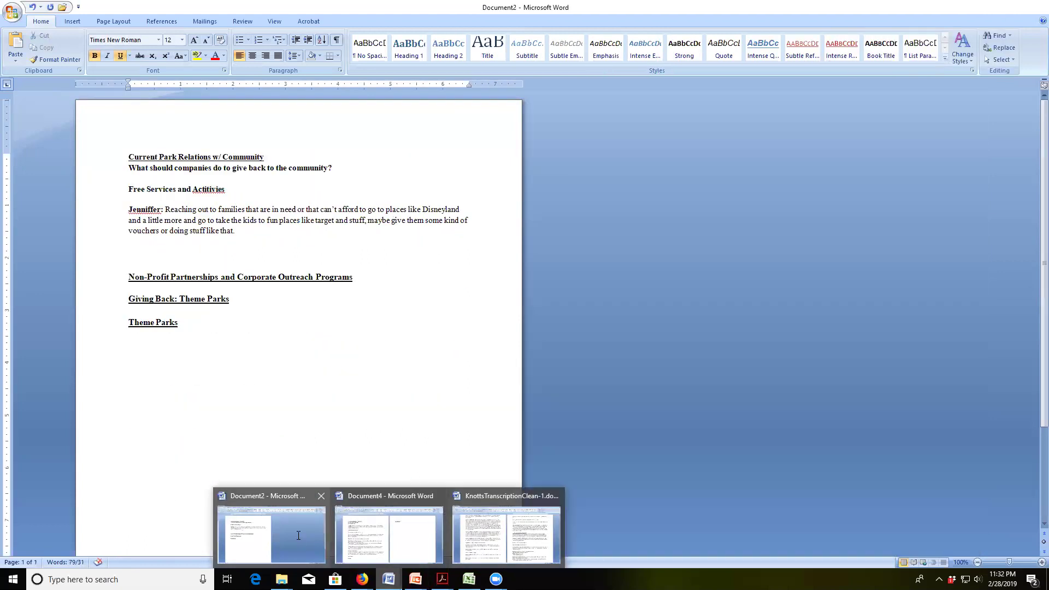
pyautogui.click(271, 533)
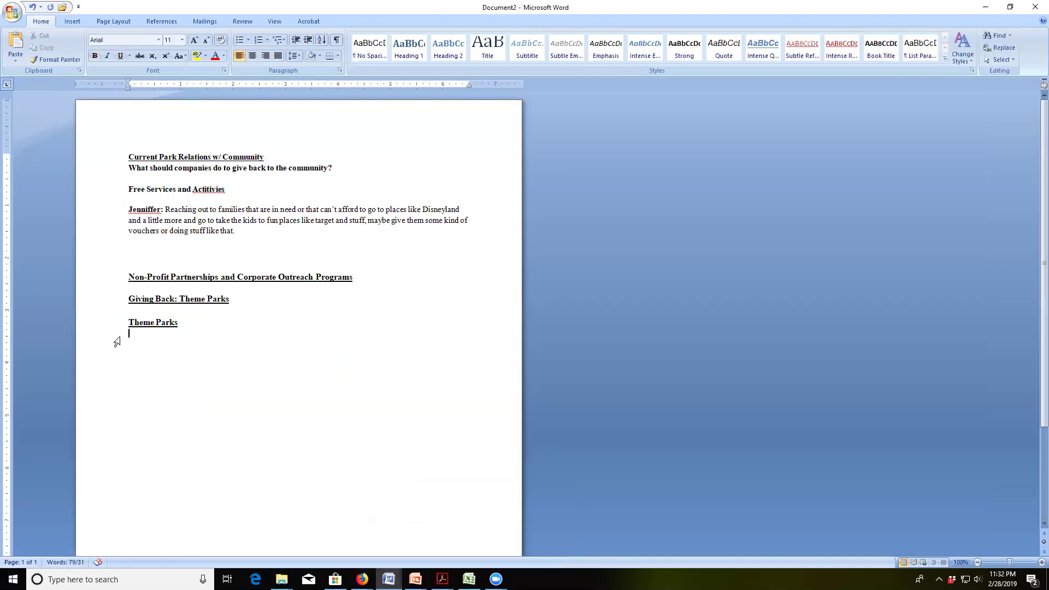
pyautogui.click(139, 247)
pyautogui.press('Return')
pyautogui.hotkey('ctrl', 'v')
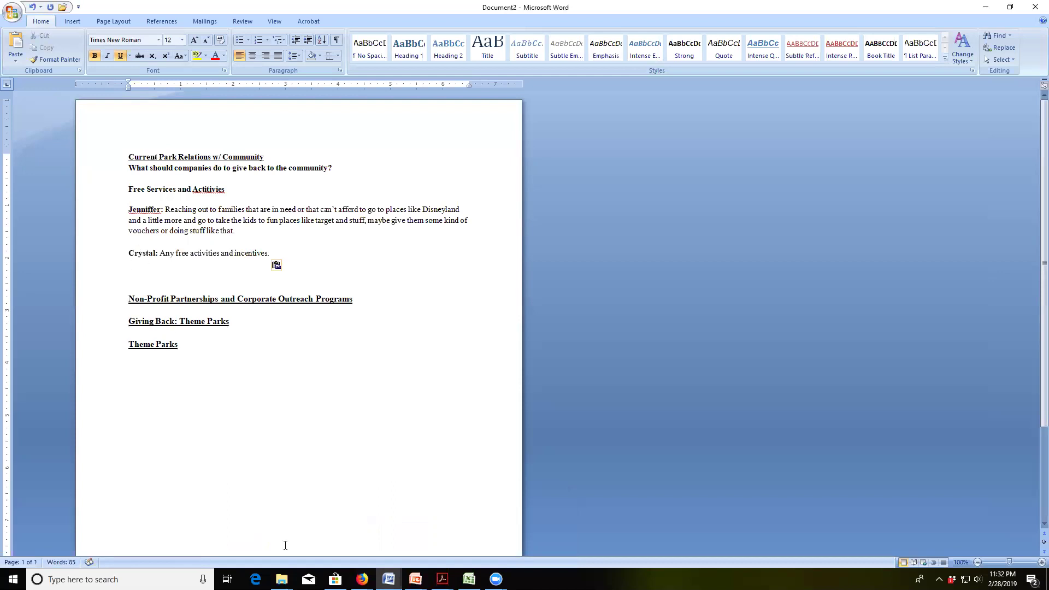
# Step: Paste the quote about discounts on food, separated by a blank line
pyautogui.moveTo(389, 579)
pyautogui.click(508, 525)
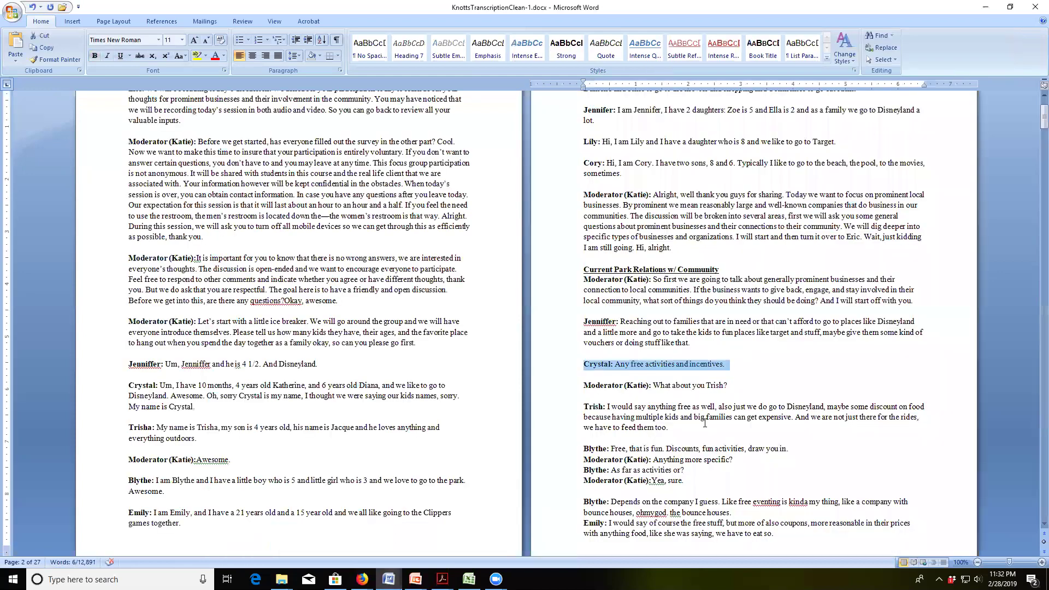
pyautogui.scroll(-1, 760, 417)
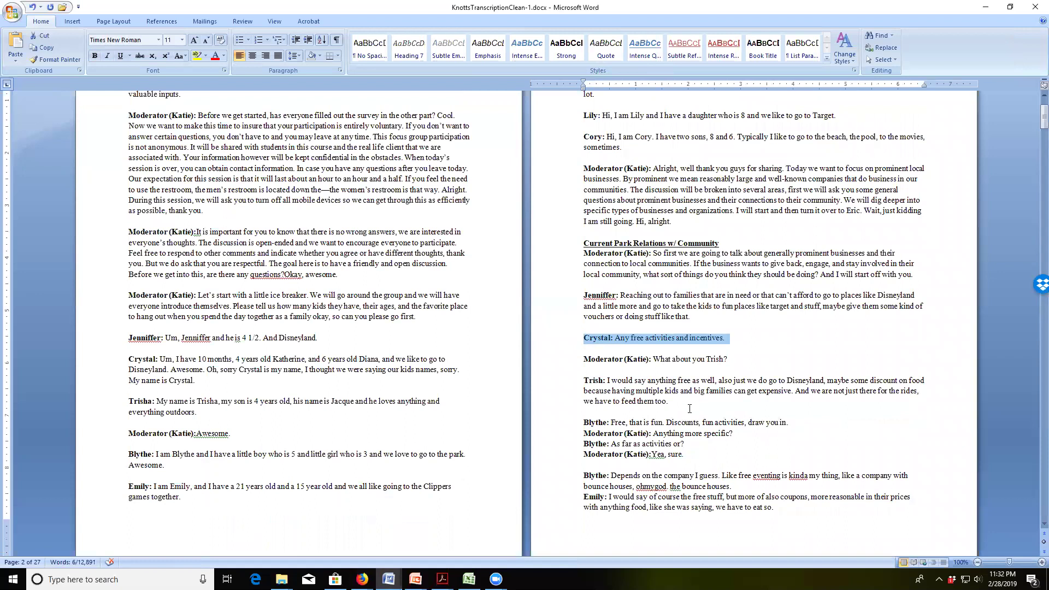
pyautogui.moveTo(670, 402); pyautogui.dragTo(533, 385)
pyautogui.hotkey('ctrl', 'c')
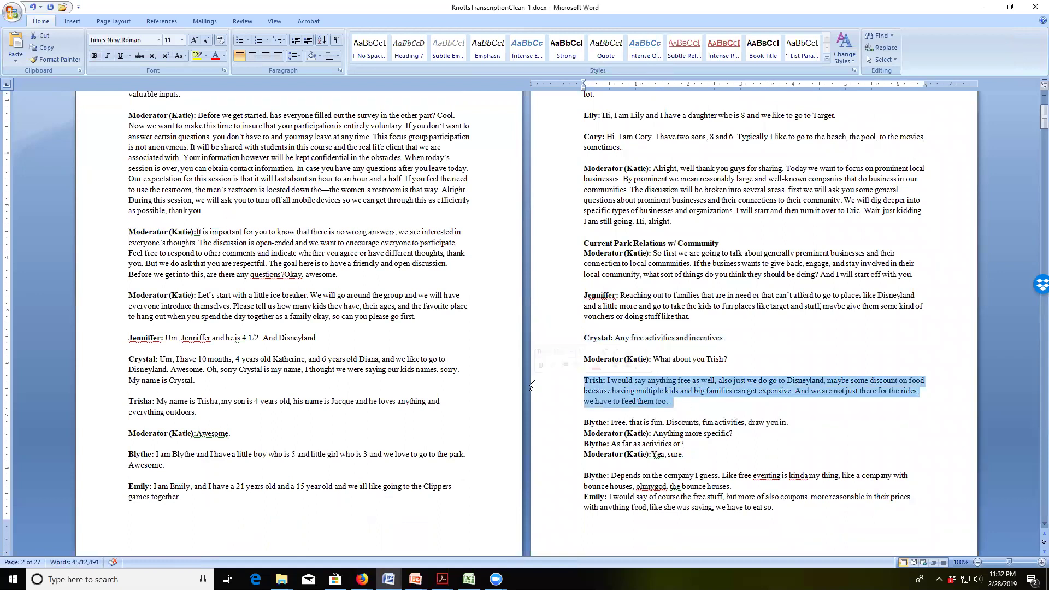
pyautogui.click(389, 580)
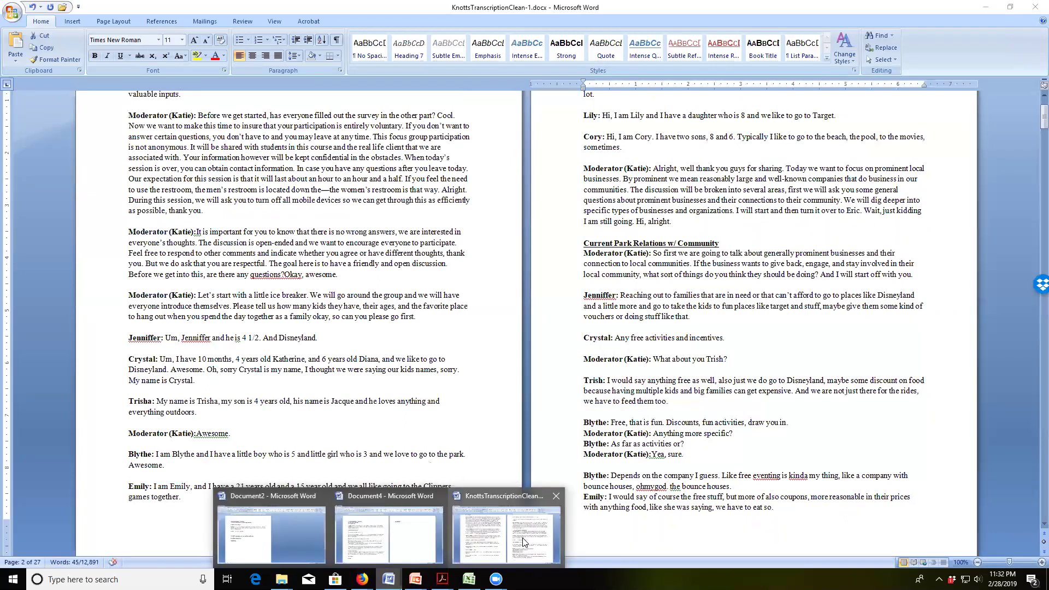
pyautogui.click(520, 546)
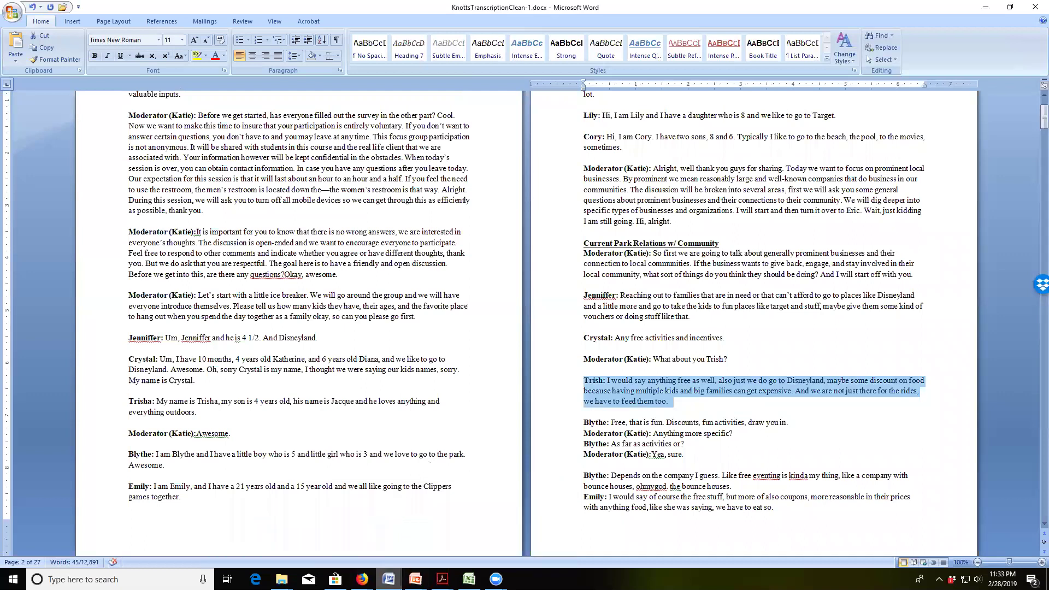
pyautogui.click(389, 579)
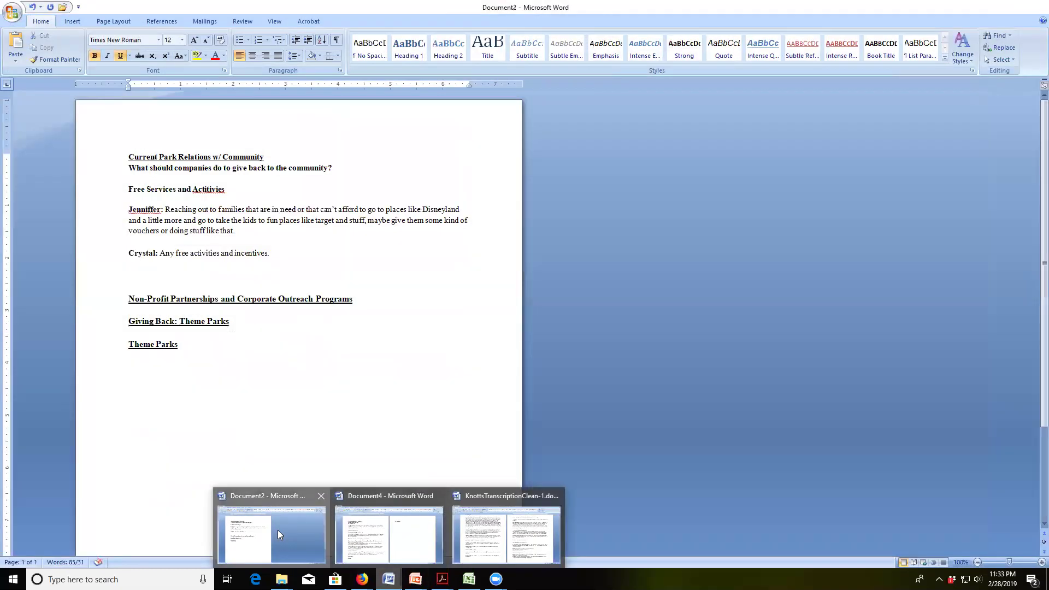
pyautogui.click(278, 530)
pyautogui.hotkey('ctrl', 'v')
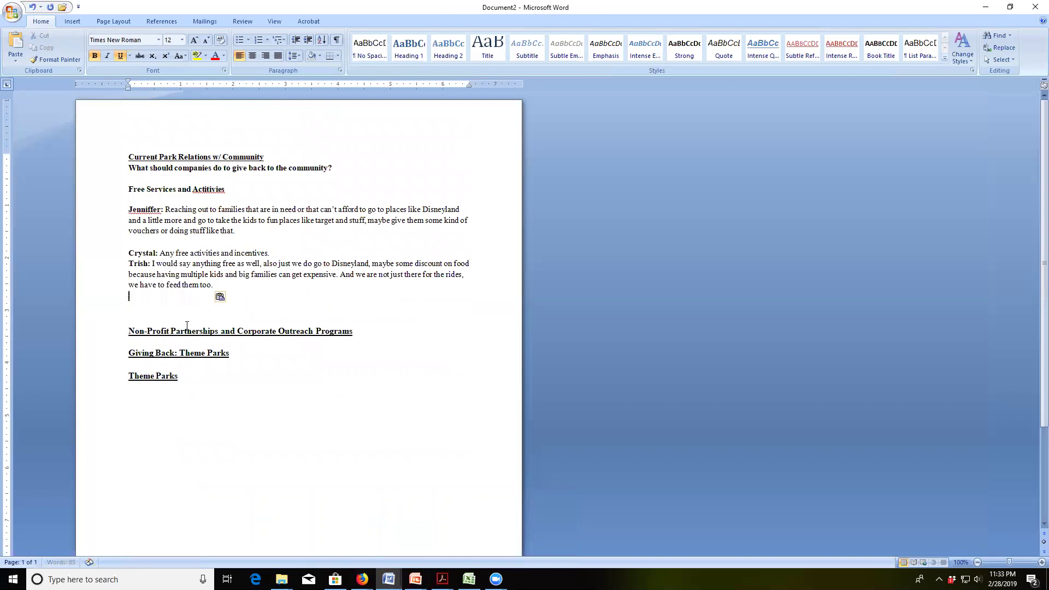
pyautogui.click(128, 266)
pyautogui.press('Return')
# Step: Paste the quote about discounts and fun activities after the food quote
pyautogui.click(389, 579)
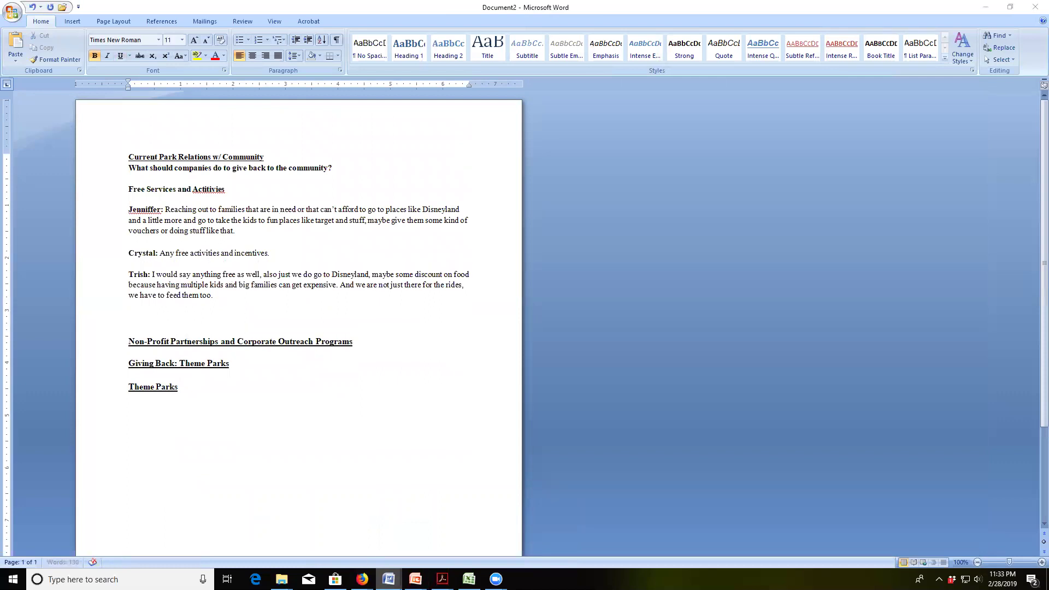
pyautogui.click(493, 545)
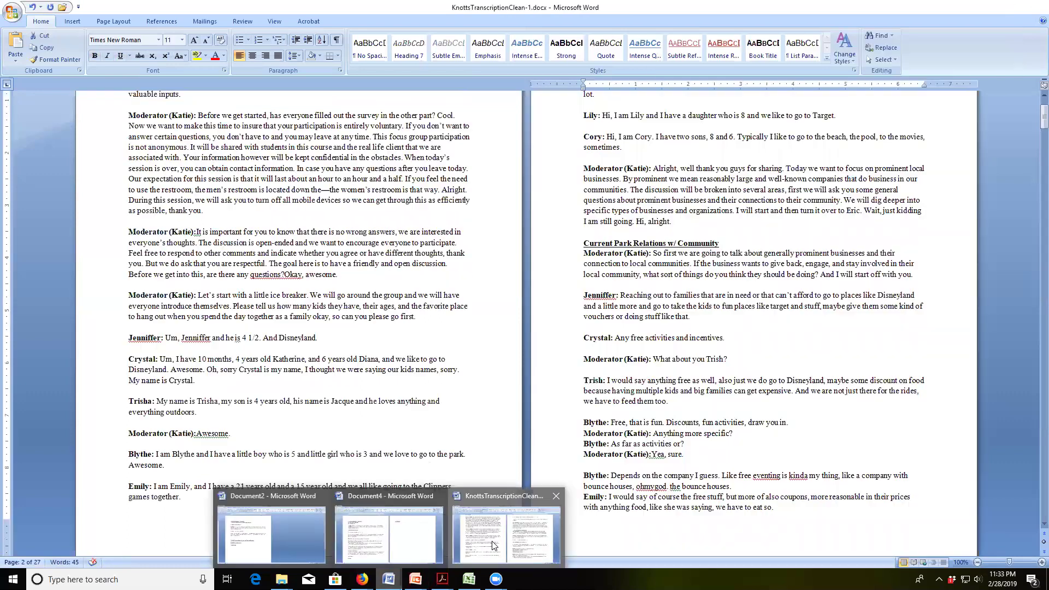
pyautogui.click(731, 448)
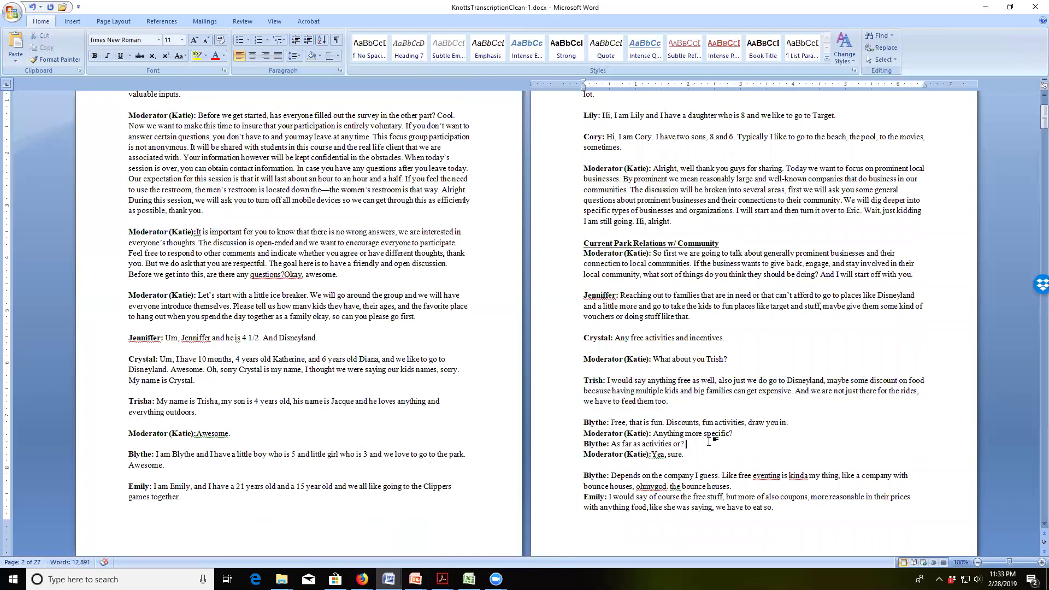
pyautogui.moveTo(793, 423); pyautogui.dragTo(547, 430)
pyautogui.hotkey('ctrl', 'c')
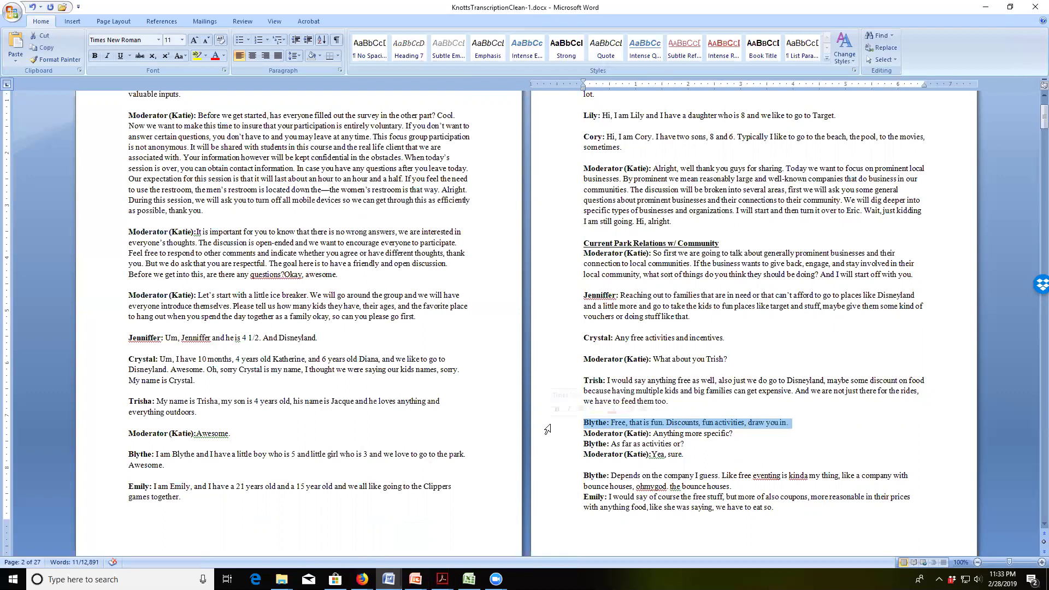
pyautogui.click(389, 580)
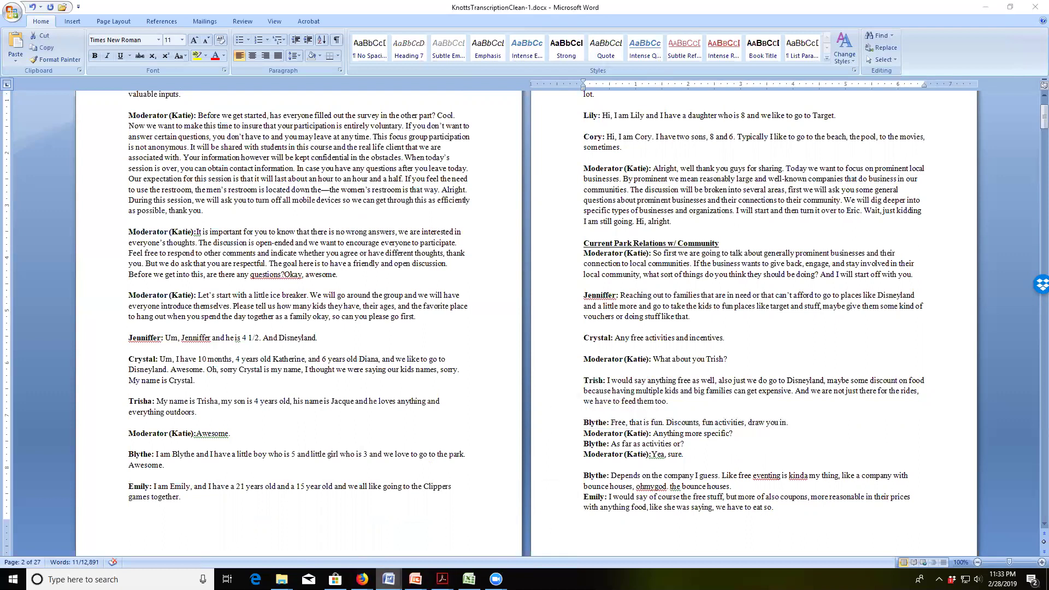
pyautogui.click(272, 533)
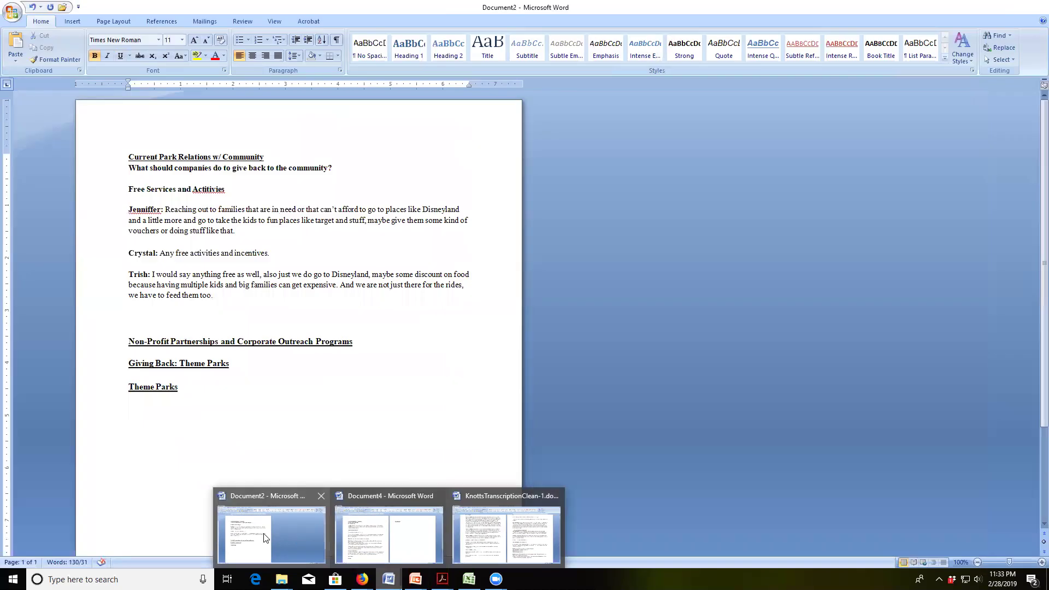
pyautogui.click(139, 311)
pyautogui.press('Return')
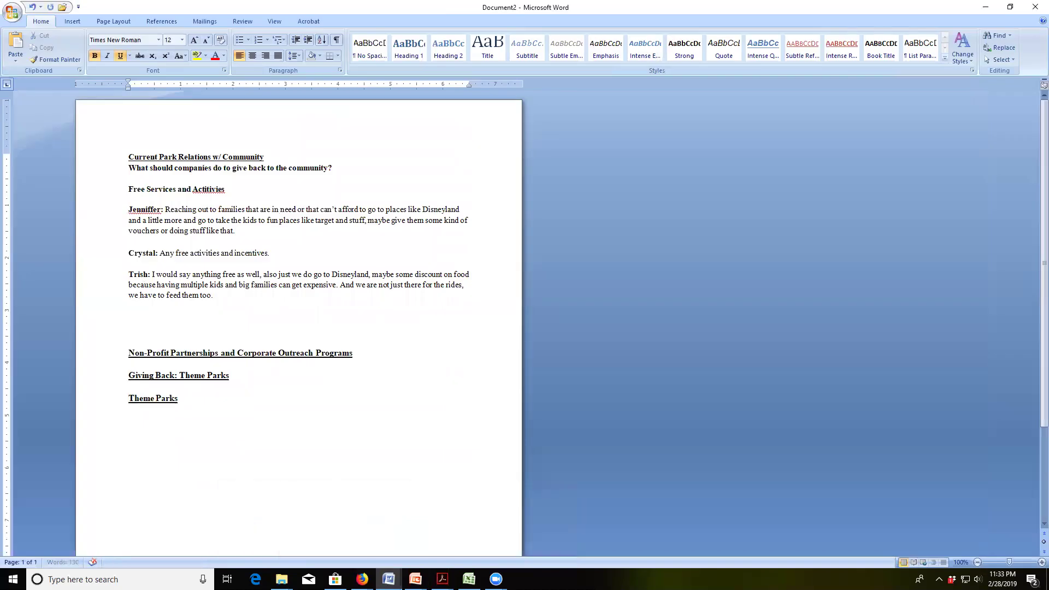
pyautogui.hotkey('ctrl', 'v')
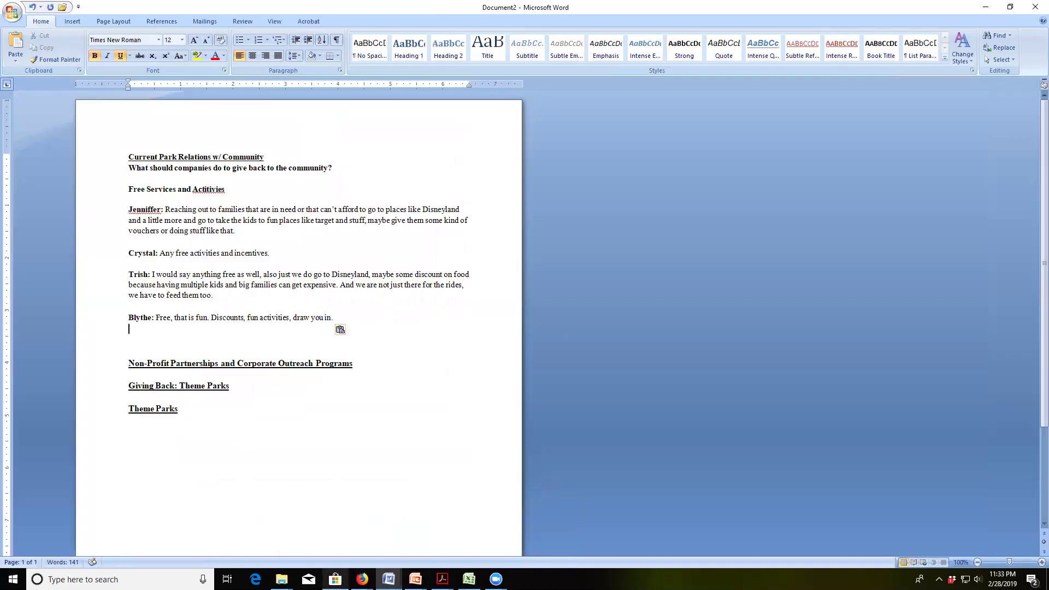
# Step: Select the bounce houses and coupons quotes and add blank lines in the results
pyautogui.click(389, 580)
pyautogui.click(506, 533)
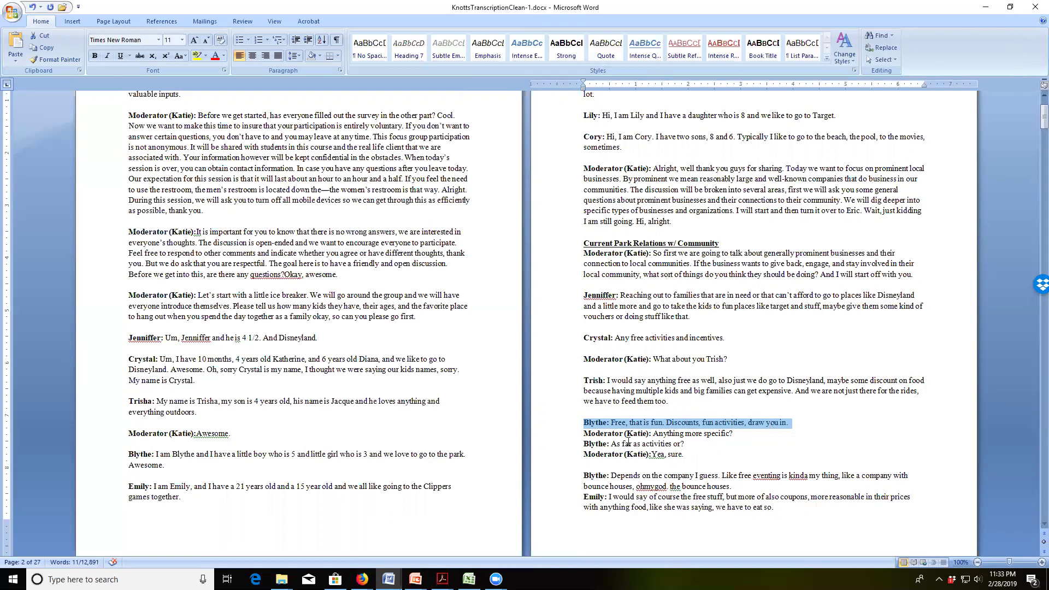
pyautogui.moveTo(389, 580)
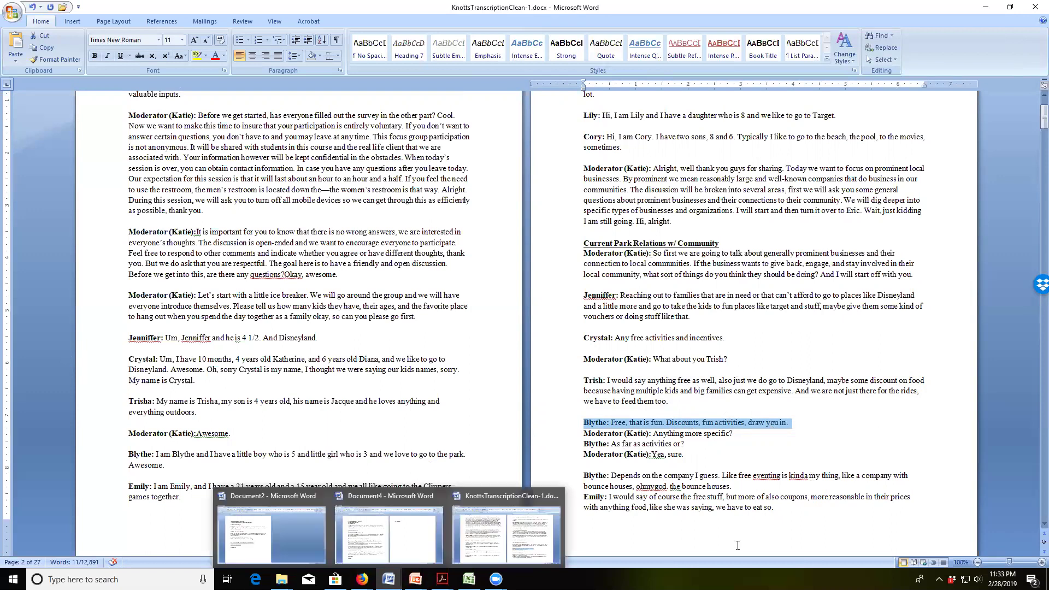
pyautogui.click(738, 546)
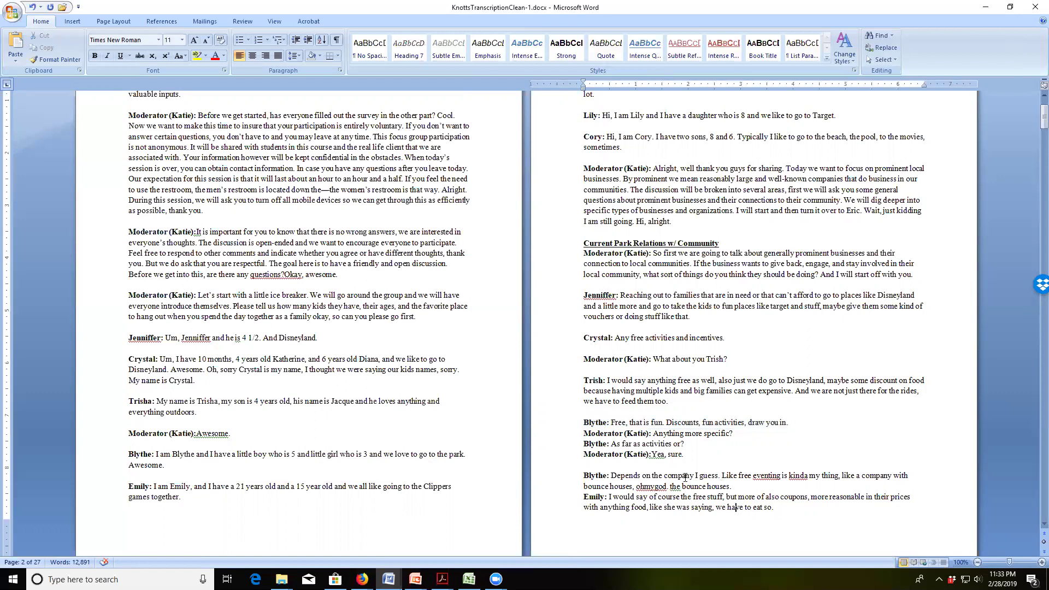
pyautogui.moveTo(751, 487); pyautogui.dragTo(637, 487)
pyautogui.tripleClick(592, 481)
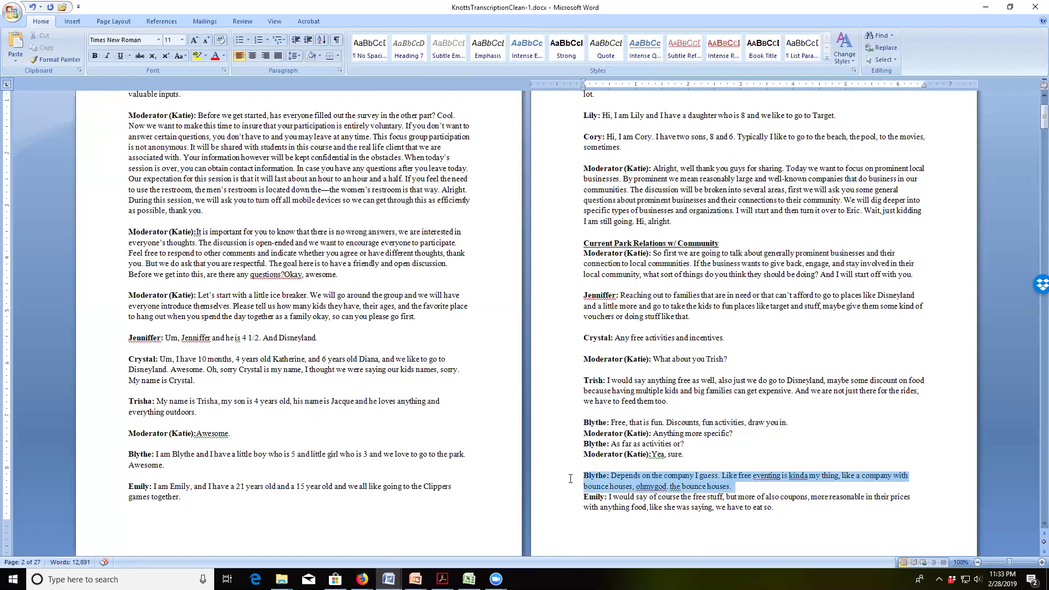
pyautogui.moveTo(774, 507); pyautogui.dragTo(585, 477)
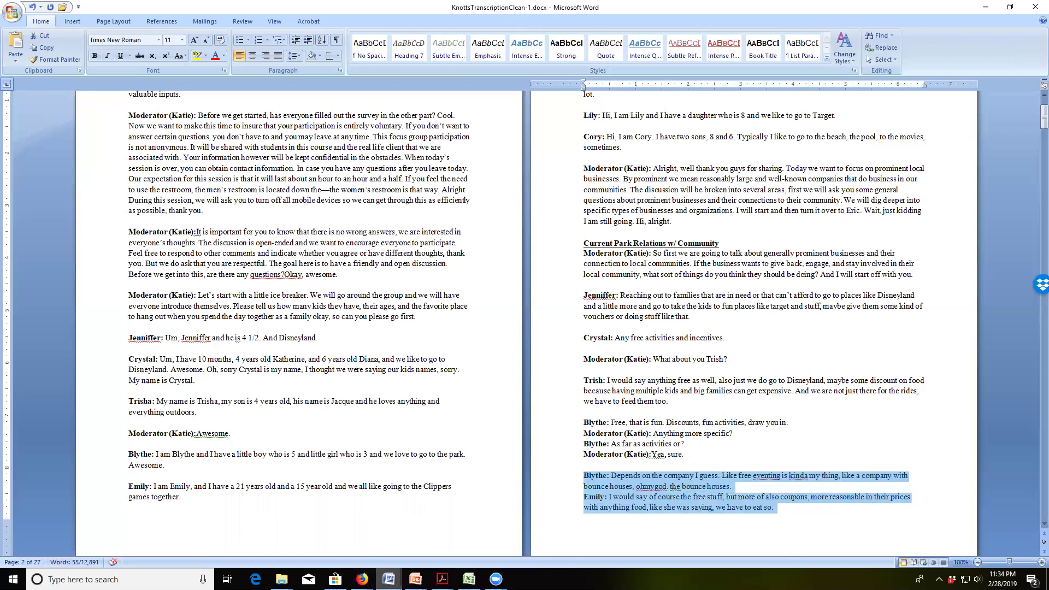
pyautogui.click(323, 542)
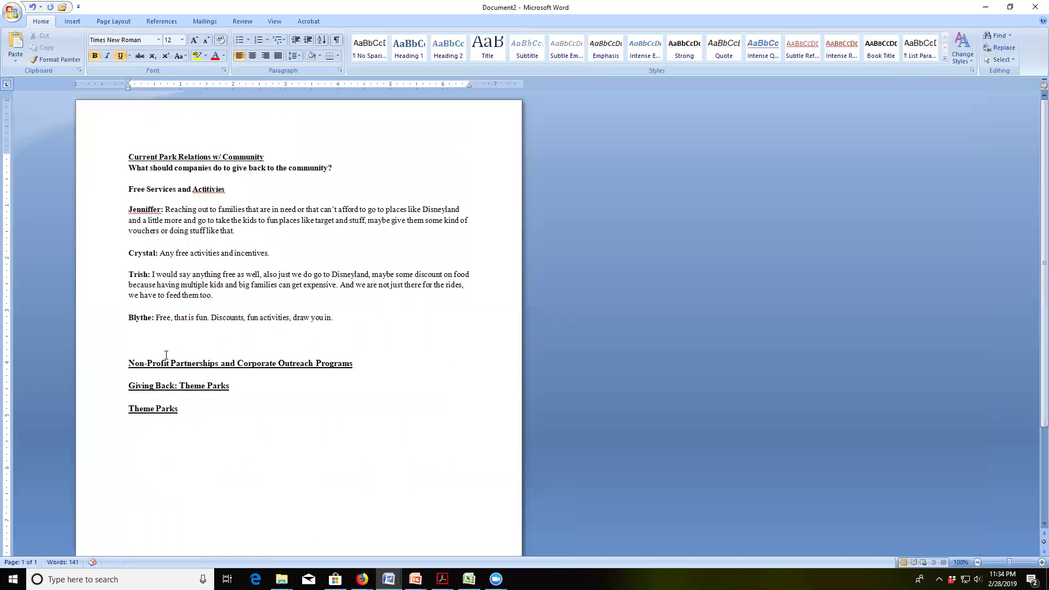
pyautogui.press('Return')
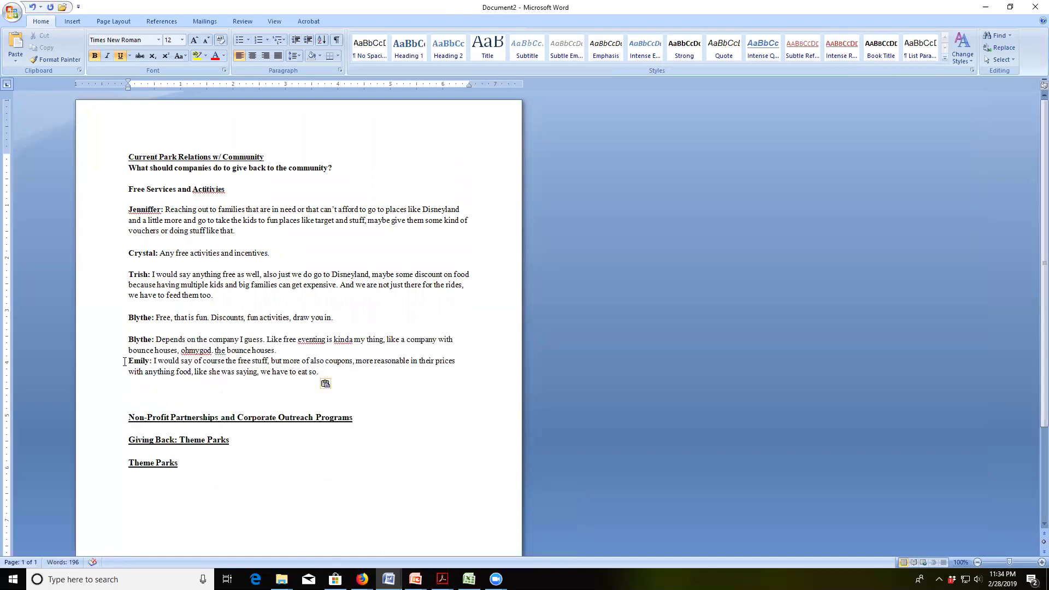
pyautogui.press('Return')
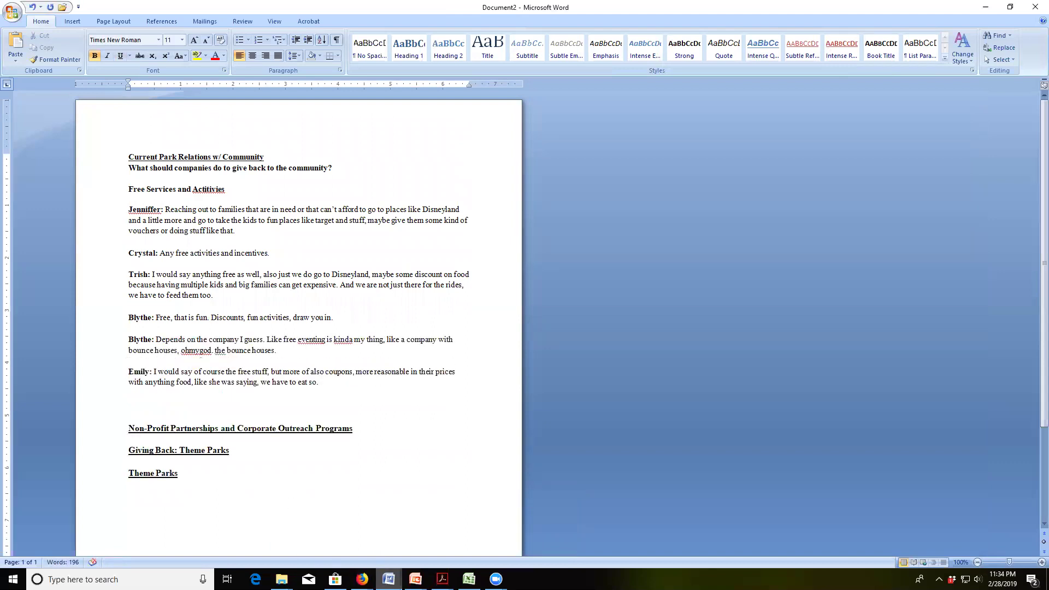
# Step: Paste the quote about buy-one-get-one movie and drink deals into the results
pyautogui.moveTo(389, 579)
pyautogui.click(503, 553)
pyautogui.scroll(-3, 395, 343)
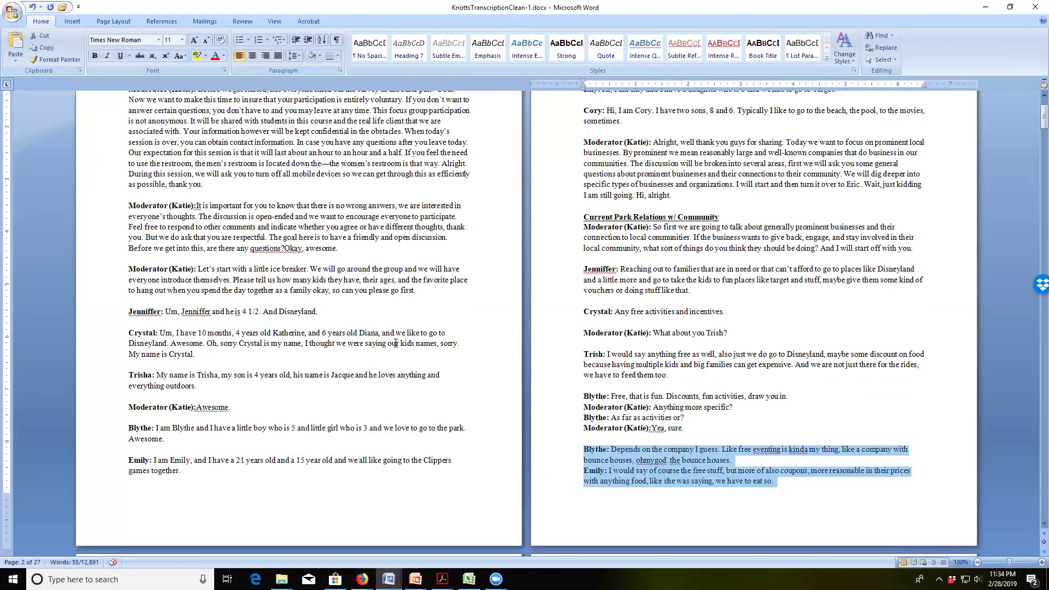
pyautogui.scroll(-4, 395, 342)
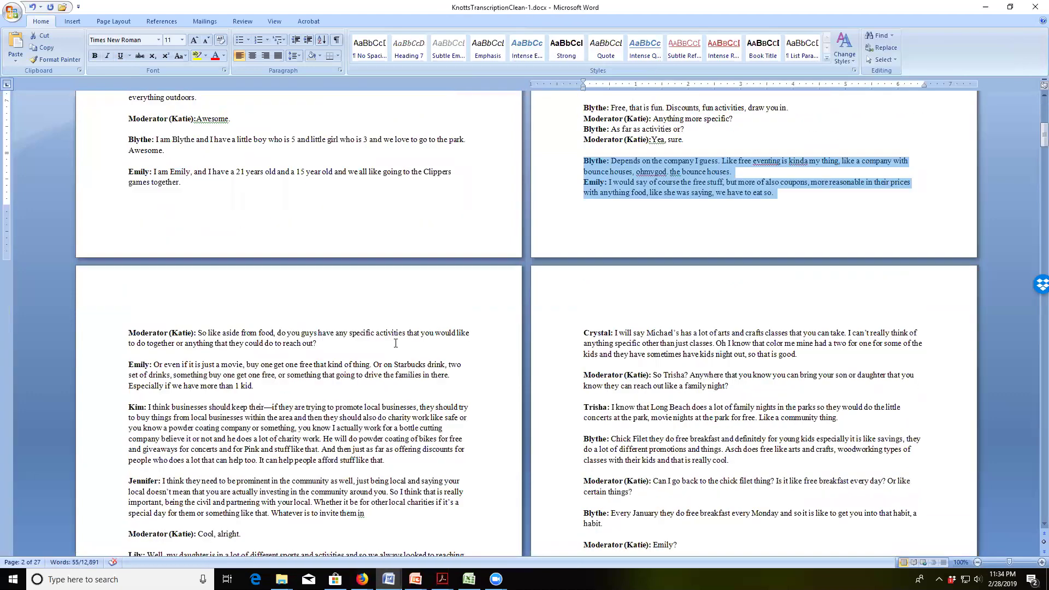
pyautogui.scroll(-1, 395, 343)
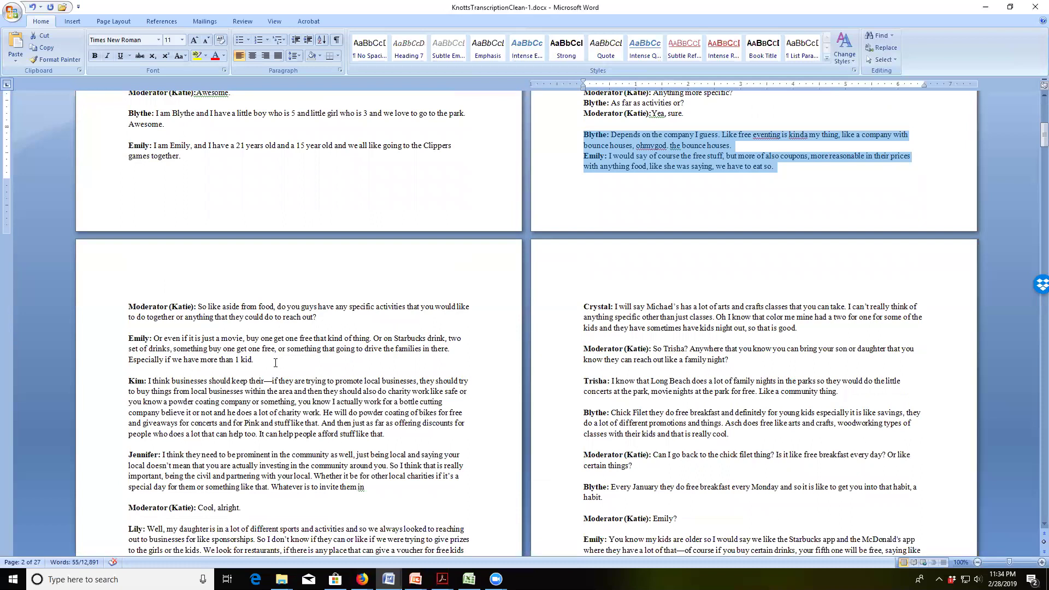
pyautogui.moveTo(275, 363); pyautogui.dragTo(119, 345)
pyautogui.hotkey('ctrl', 'c')
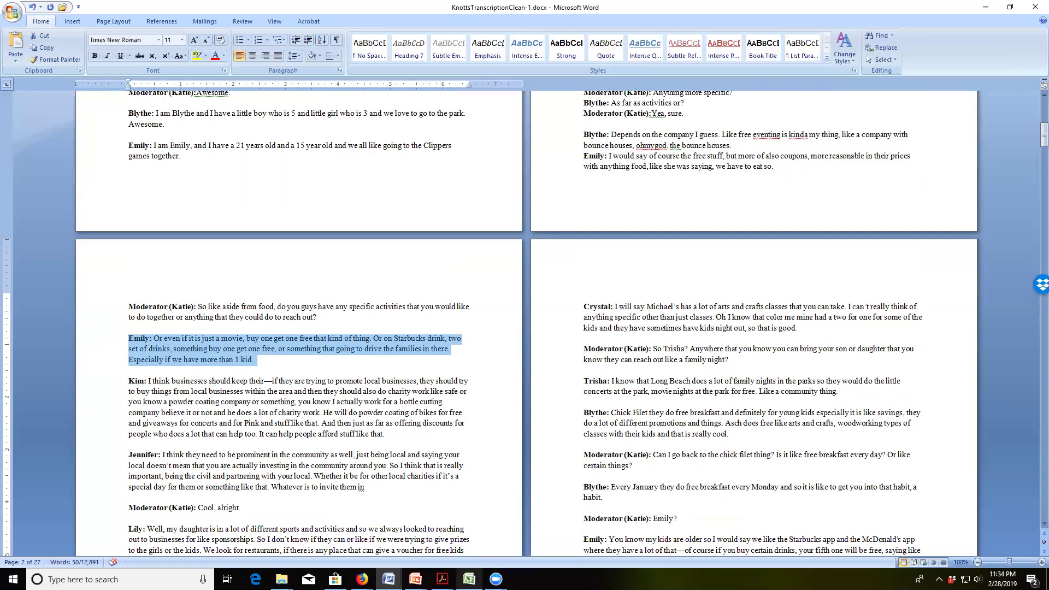
pyautogui.click(389, 573)
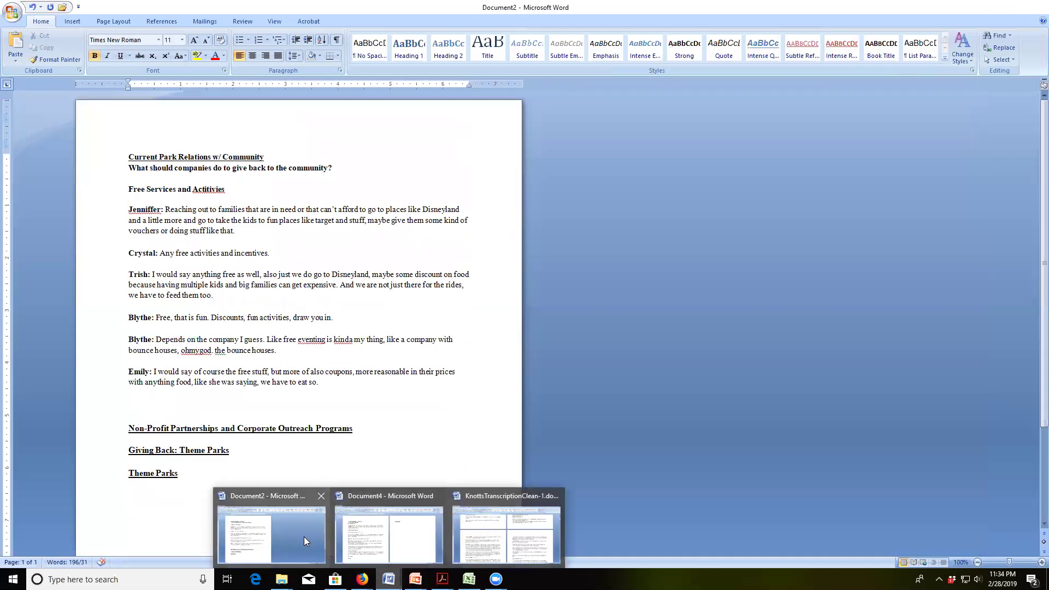
pyautogui.click(304, 537)
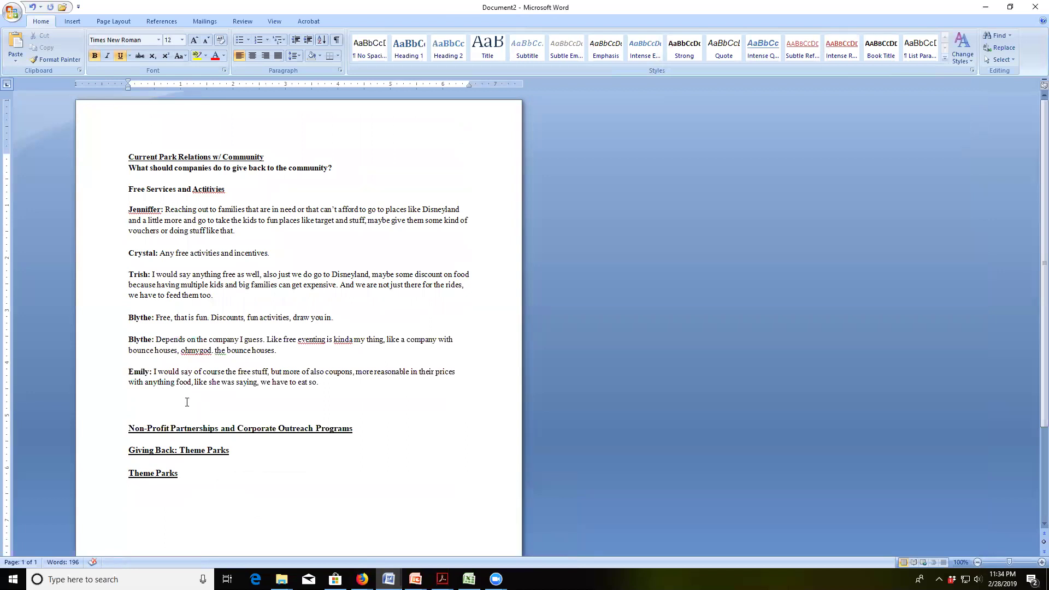
pyautogui.hotkey('ctrl', 'v')
# Step: Append ', Discounts' to the sub-theme heading and return to the transcript's Home Depot and Starbucks discussion
pyautogui.click(229, 190)
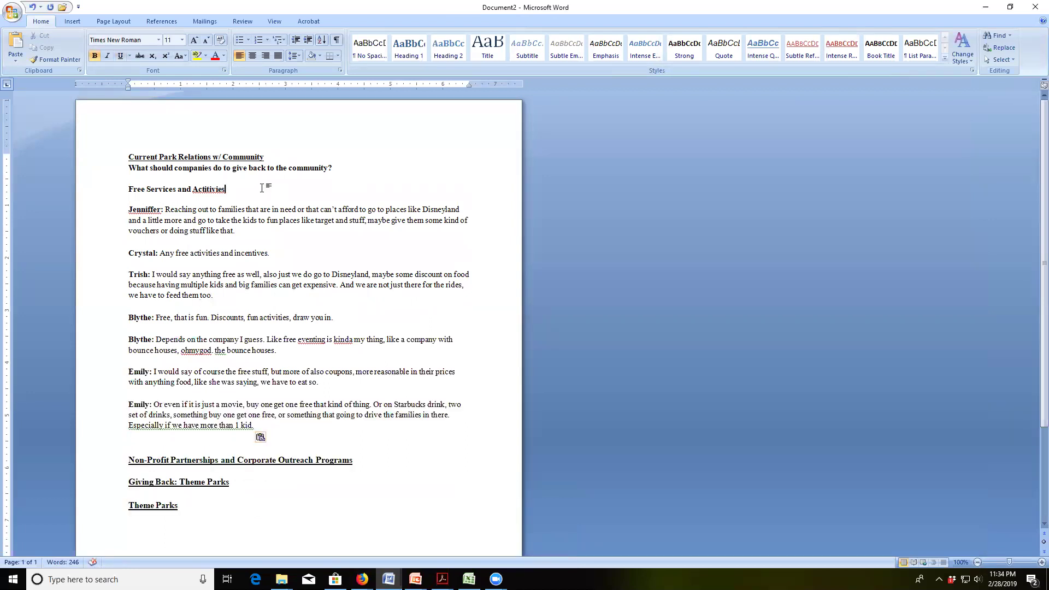
pyautogui.write(', Discuounts')
pyautogui.moveTo(388, 579)
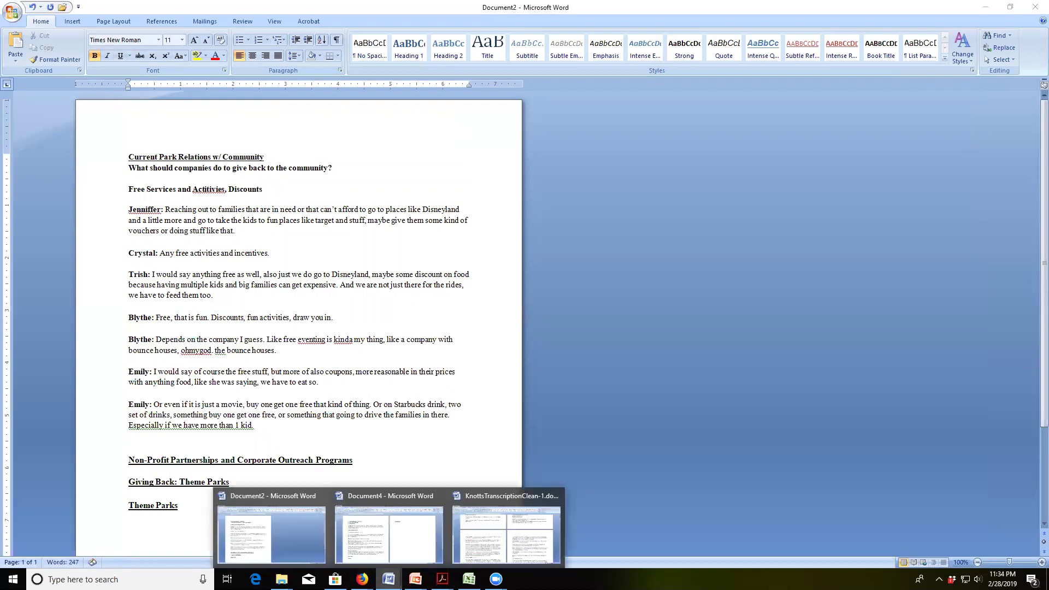
pyautogui.click(498, 546)
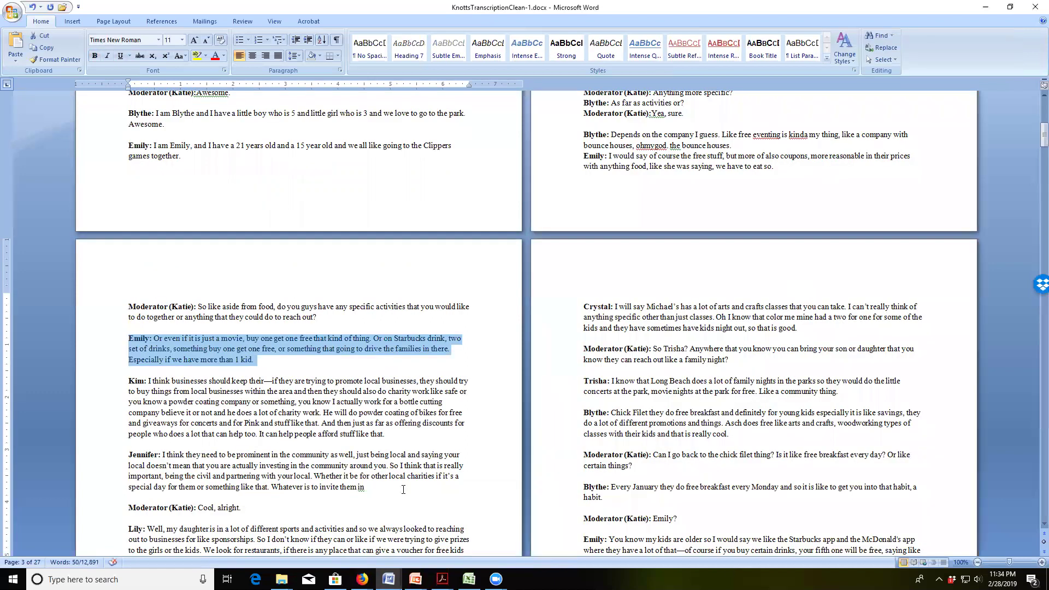
pyautogui.scroll(-1, 453, 503)
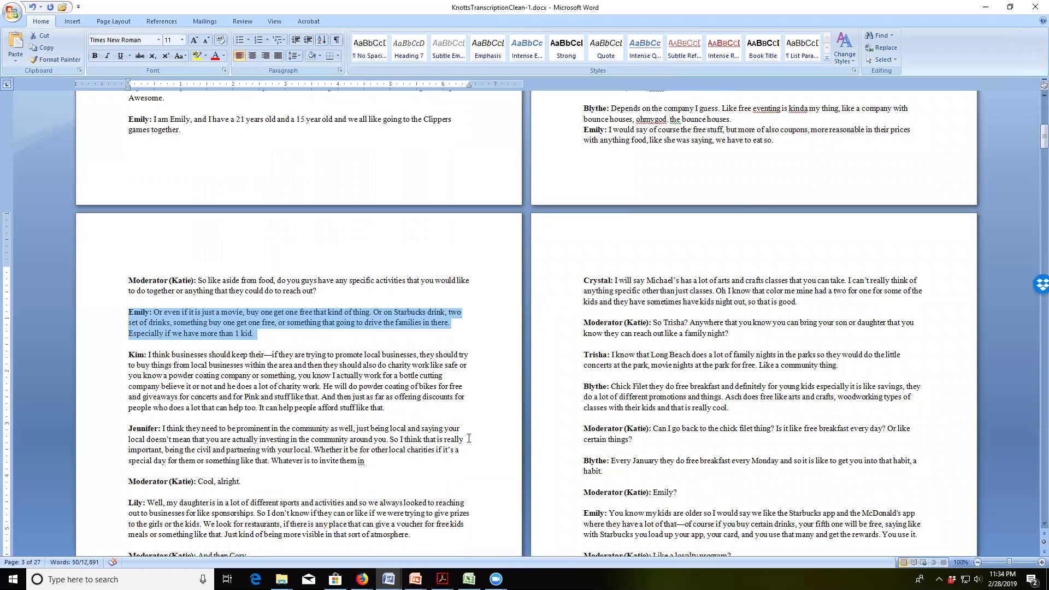
pyautogui.scroll(-9, 702, 535)
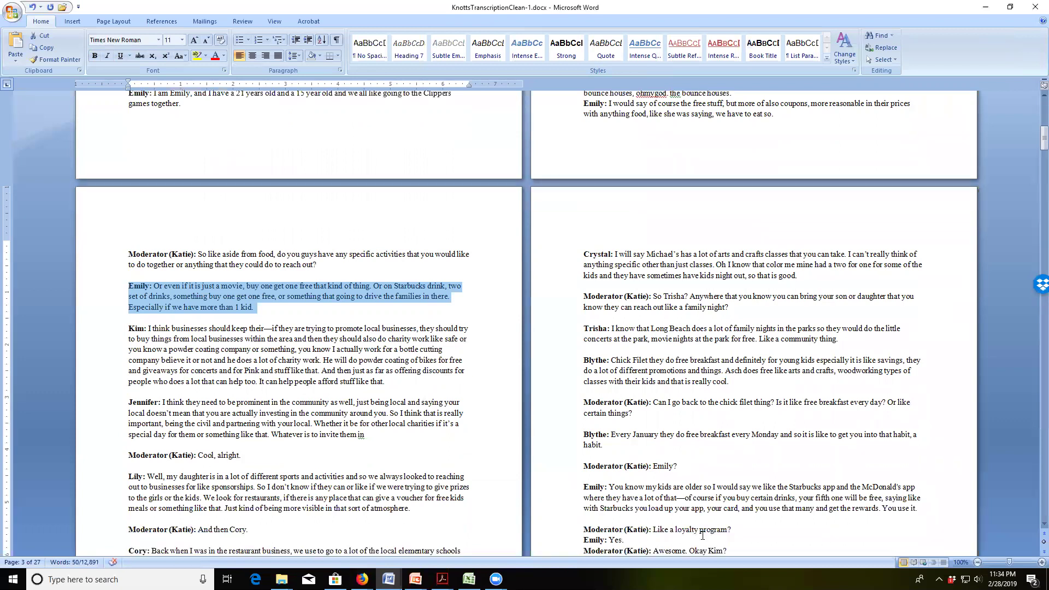
pyautogui.scroll(-3, 714, 529)
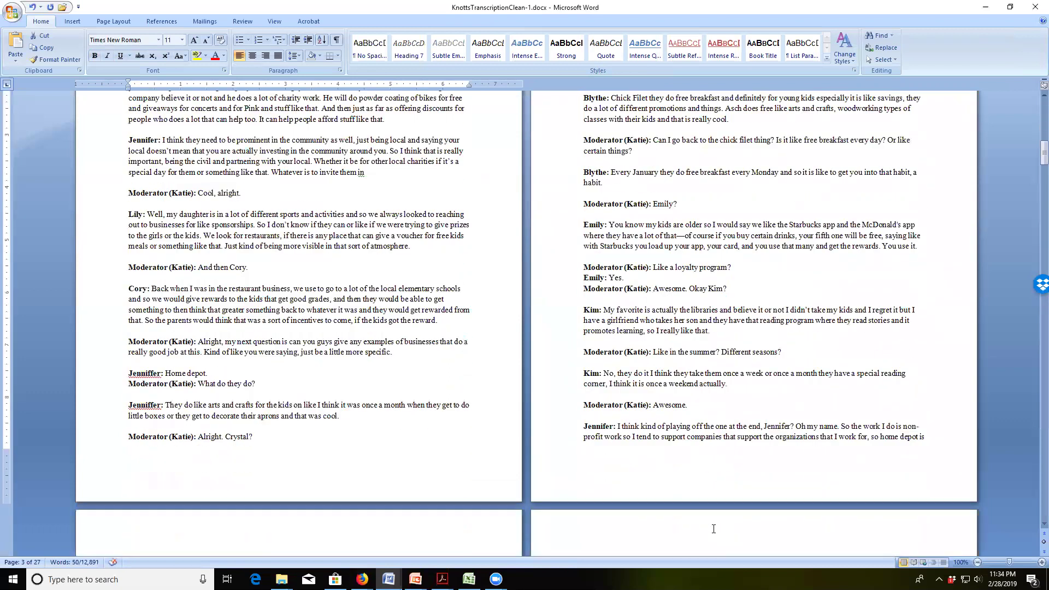
pyautogui.scroll(-2, 727, 510)
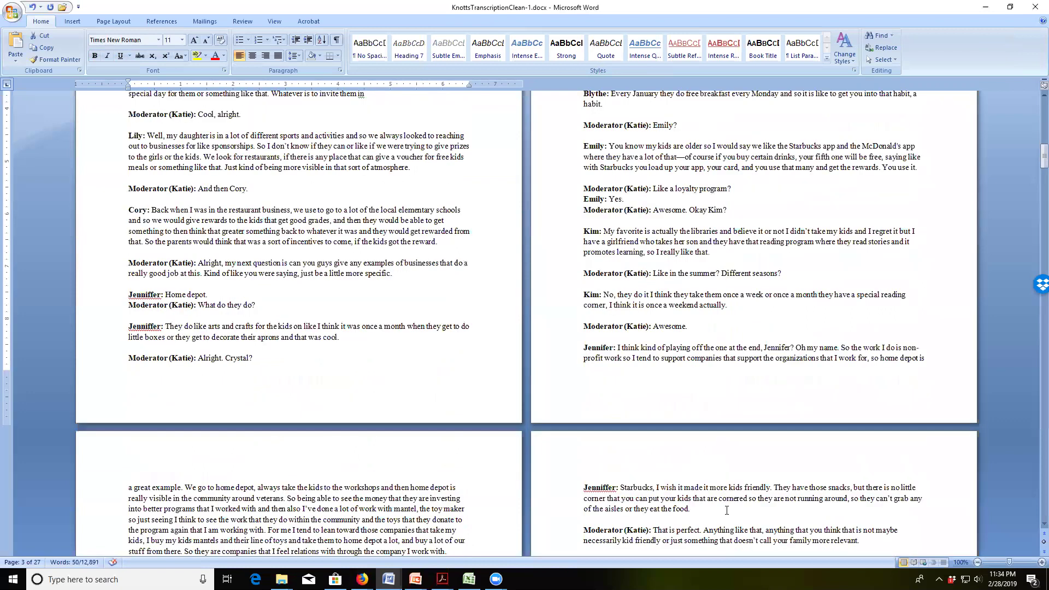
pyautogui.scroll(-3, 656, 496)
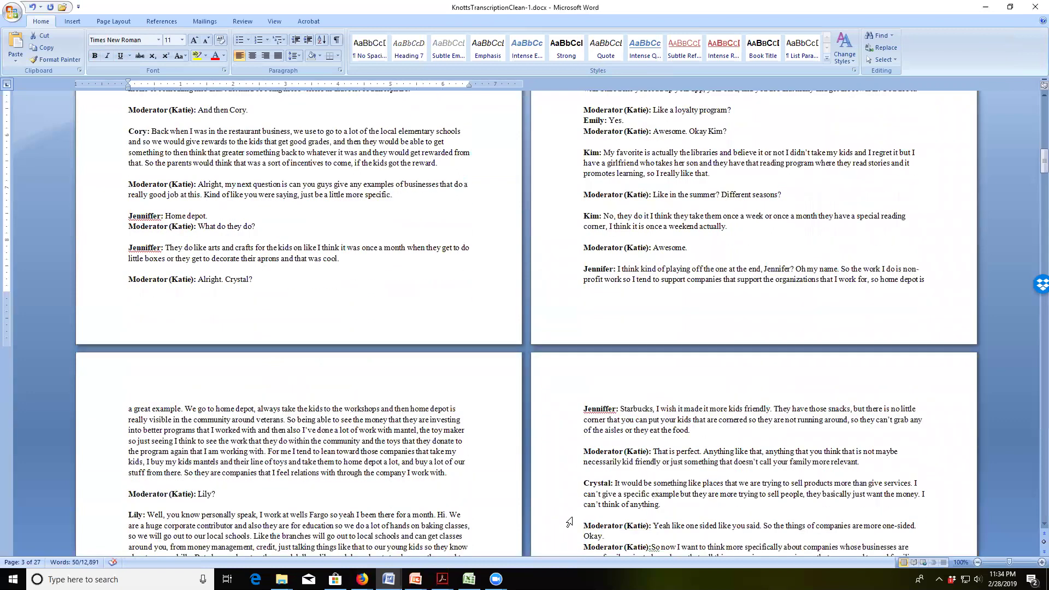
pyautogui.moveTo(389, 580)
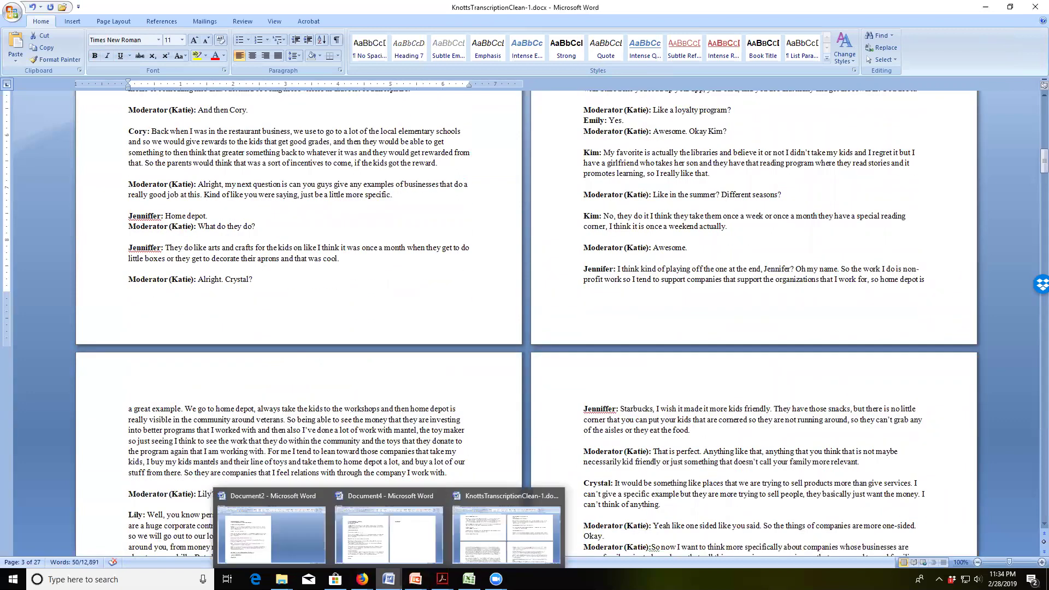
# Step: In Document2, open an empty line above the first quote
pyautogui.click(287, 539)
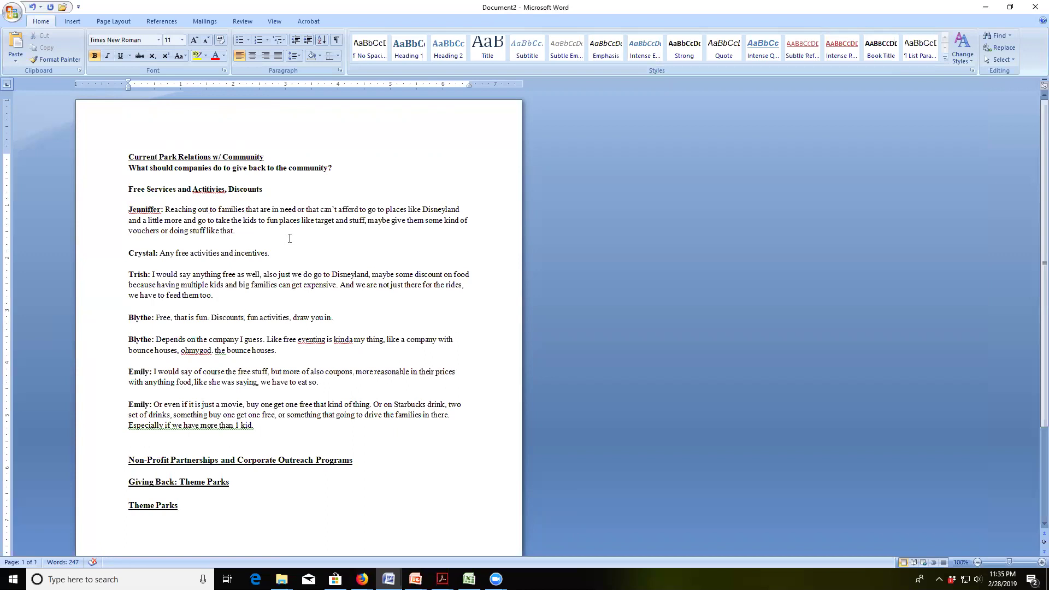
pyautogui.click(126, 209)
pyautogui.press('Return')
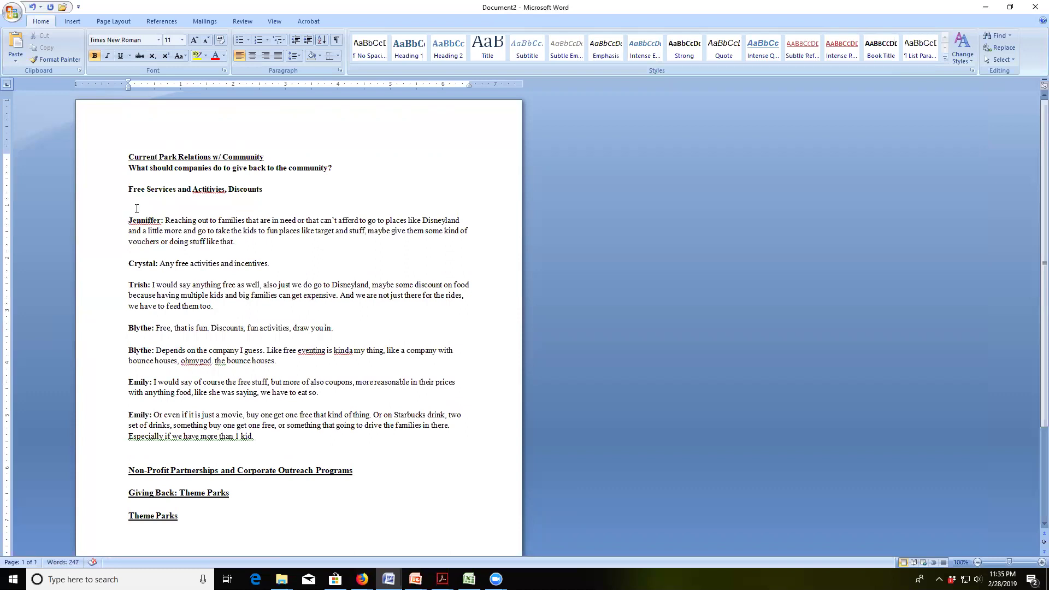
pyautogui.click(140, 210)
# Step: Type the bold label 'Giving away services to people need', fixing typos and removing extra wording
pyautogui.write('Giving away servi')
pyautogui.write('ces to disan')
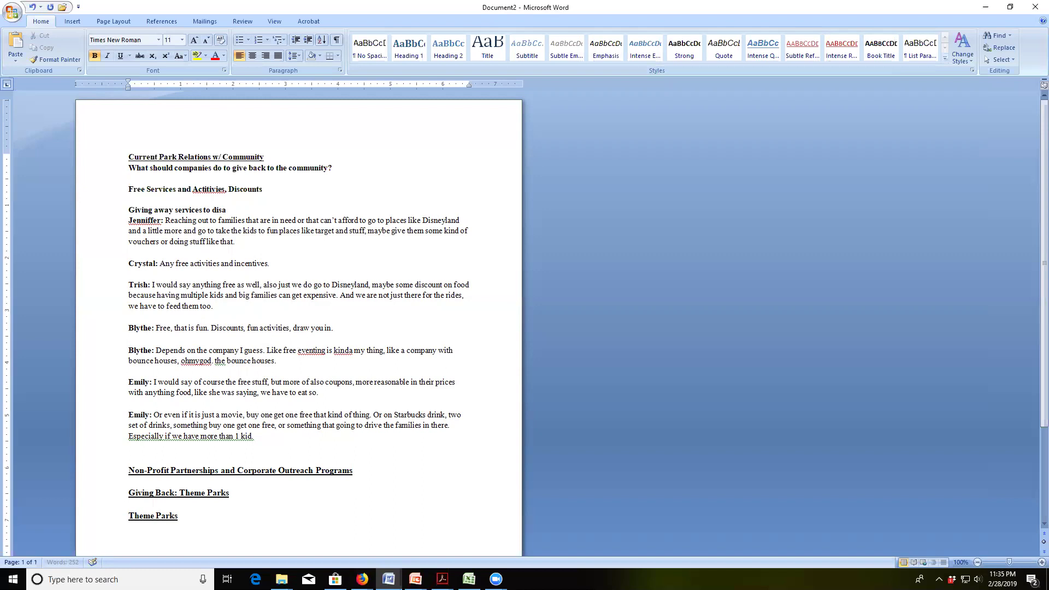
pyautogui.press('BackSpace')
pyautogui.write('dvana')
pyautogui.write('g')
pyautogui.press('BackSpace')
pyautogui.press('BackSpace')
pyautogui.write('ga')
pyautogui.press('BackSpace')
pyautogui.press('BackSpace')
pyautogui.write('aged pop')
pyautogui.press('BackSpace')
pyautogui.press('BackSpace')
pyautogui.write('eople in the community/pepol')
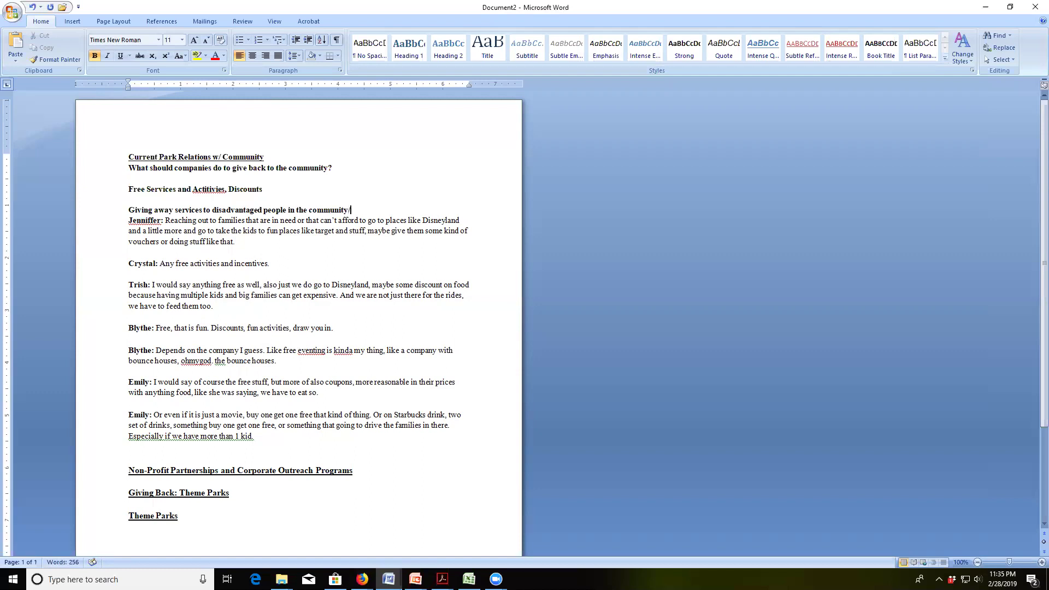
pyautogui.press('BackSpace')
pyautogui.press('BackSpace')
pyautogui.press('BackSpace')
pyautogui.write('ople need')
pyautogui.moveTo(351, 210); pyautogui.dragTo(228, 210)
pyautogui.press('BackSpace')
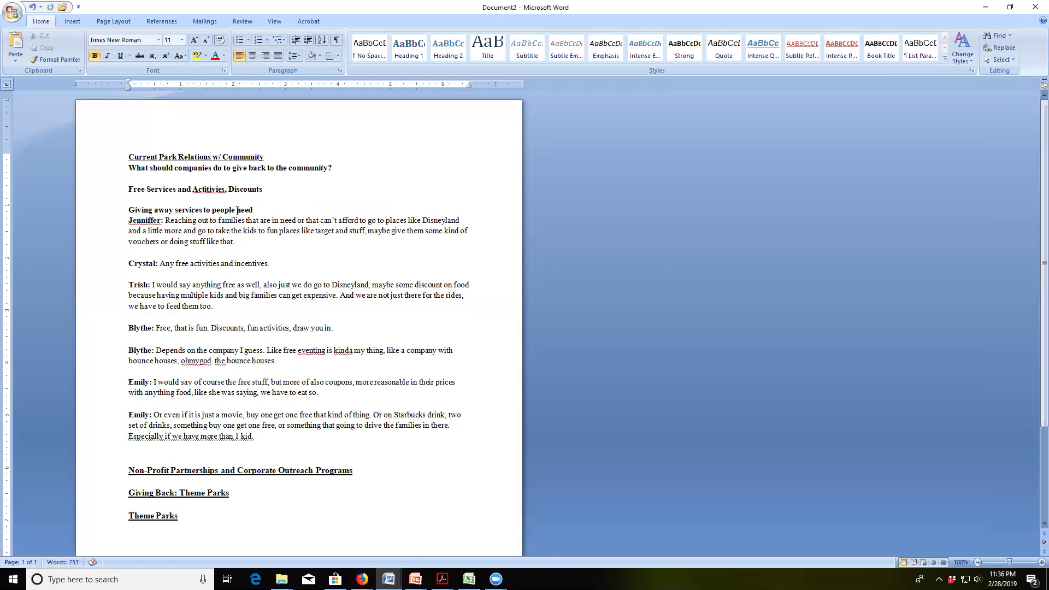
# Step: Insert 'in' so the label reads 'Giving away services to people in need'
pyautogui.write('in')
pyautogui.click(232, 308)
# Step: Add the label 'Discounts and free services for customers' on a new line above the second quote
pyautogui.click(126, 261)
pyautogui.press('Return')
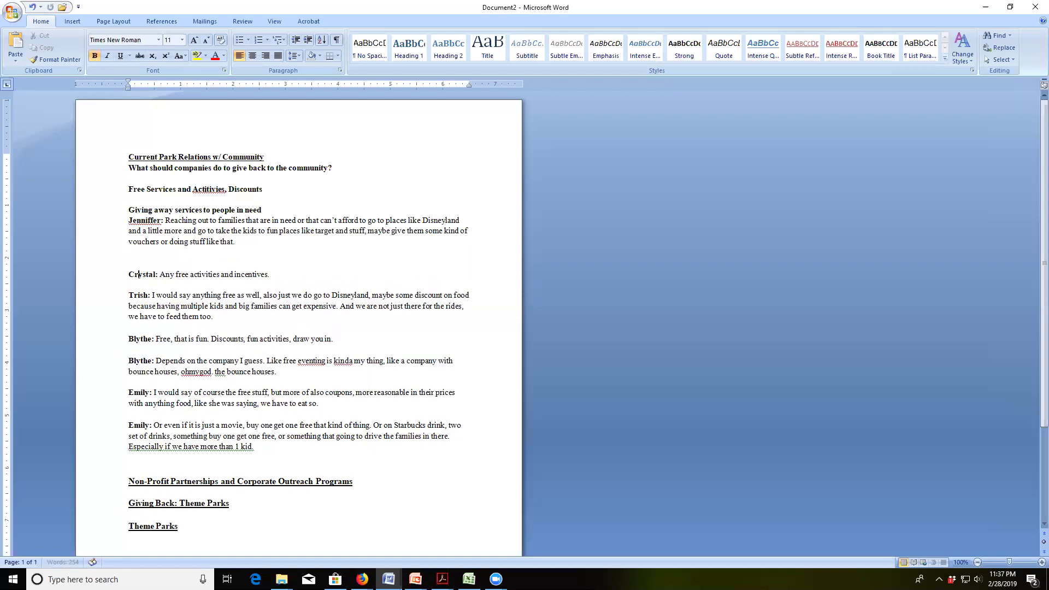
pyautogui.click(140, 264)
pyautogui.write('Discounts and free')
pyautogui.press('BackSpace')
pyautogui.press('BackSpace')
pyautogui.write('ree s')
pyautogui.write('er')
pyautogui.write('services f')
pyautogui.write('or')
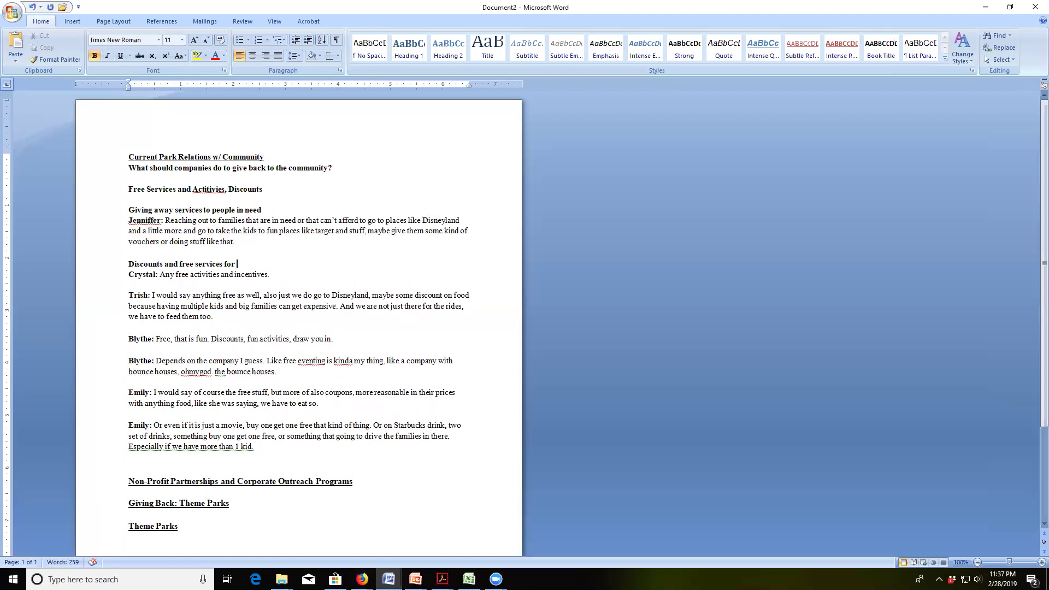
pyautogui.write(' customers')
pyautogui.click(395, 571)
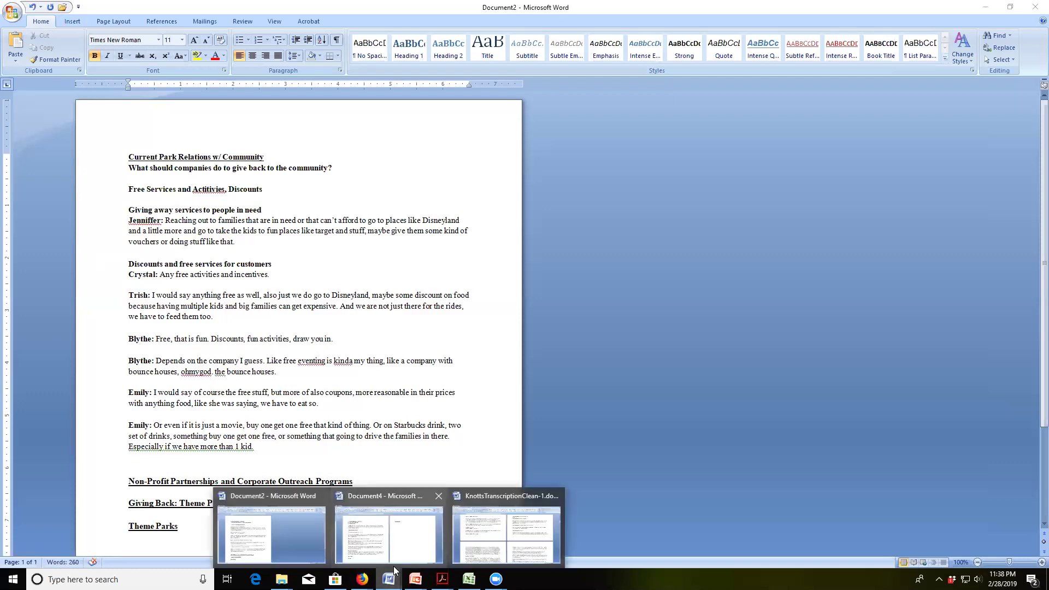
pyautogui.click(506, 528)
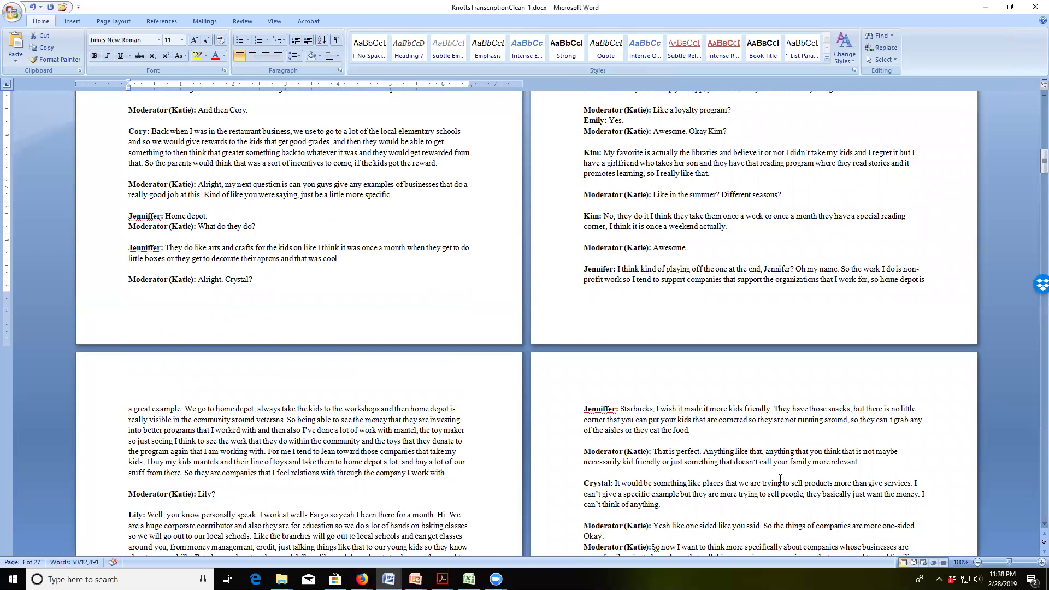
pyautogui.moveTo(388, 578)
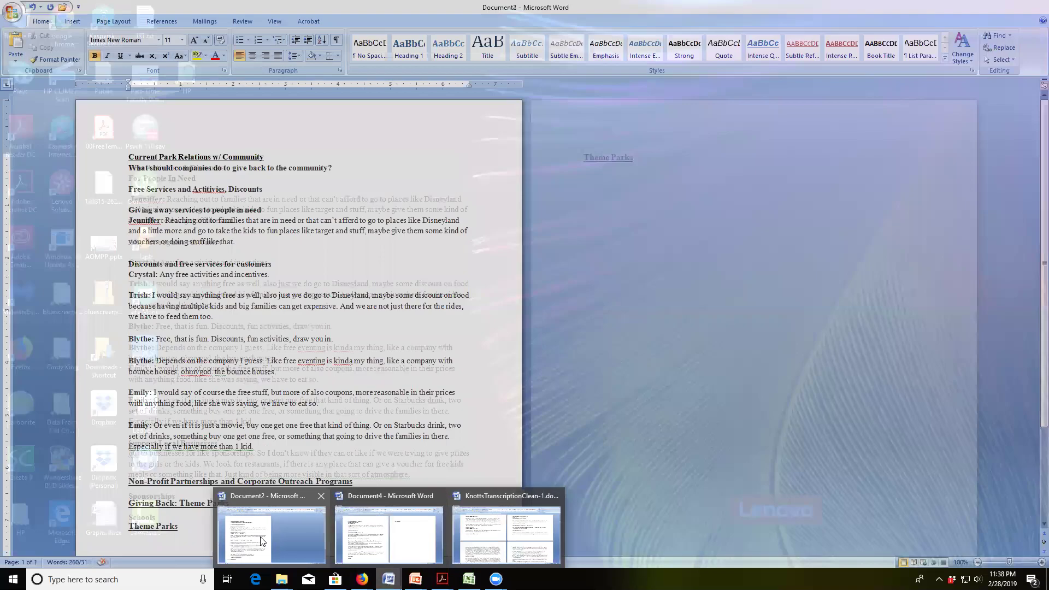
pyautogui.click(271, 533)
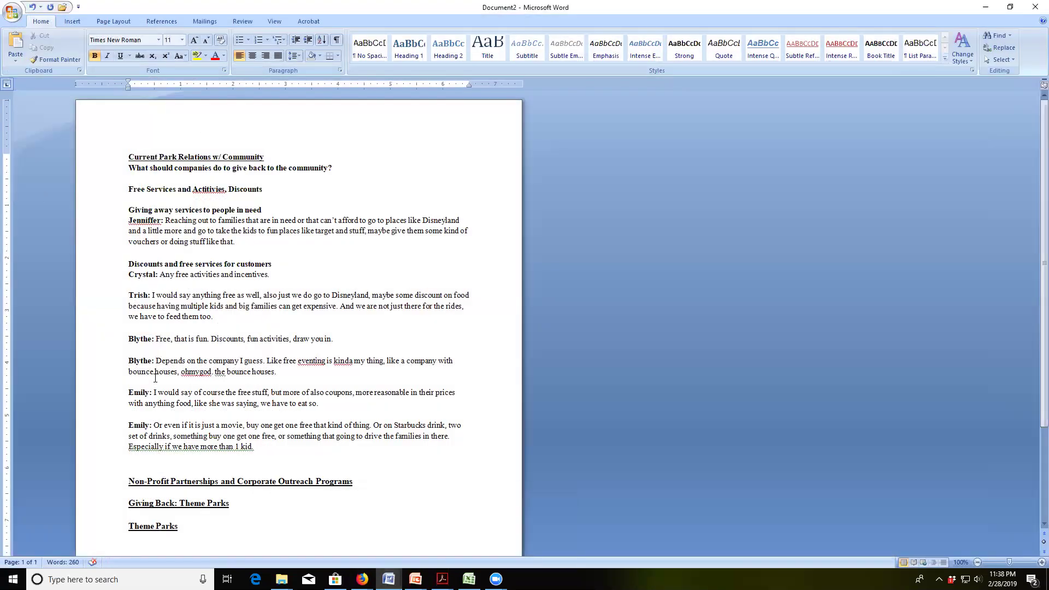